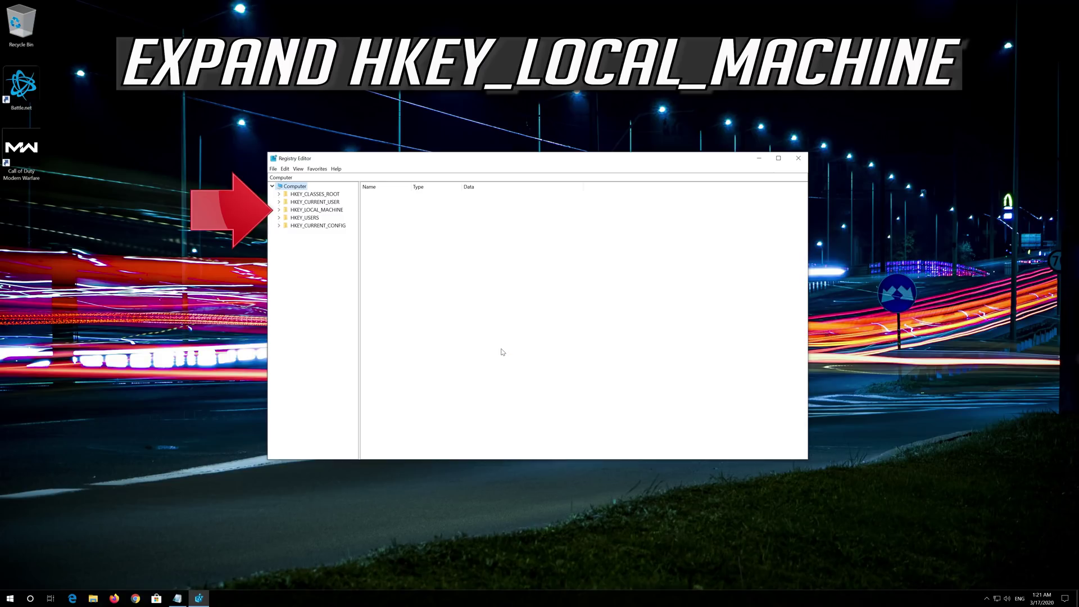
- Navigate in the registry to HKEY_LOCAL_MACHINE\SOFTWARE\Microsoft\Cryptography
{"action": "left_click", "coordinate": [302, 211]}
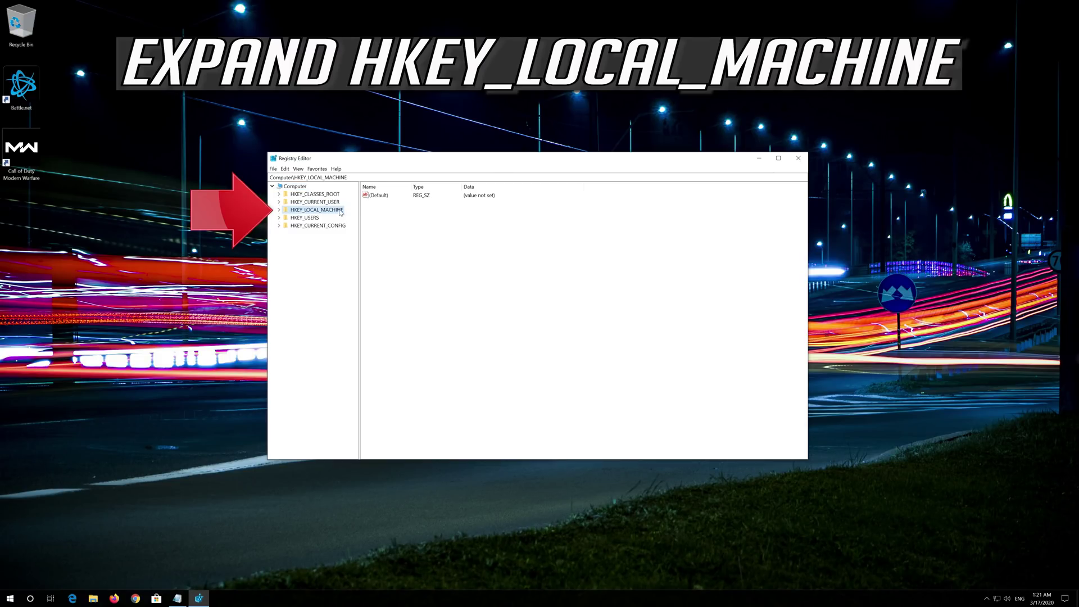
{"action": "left_click", "coordinate": [279, 211]}
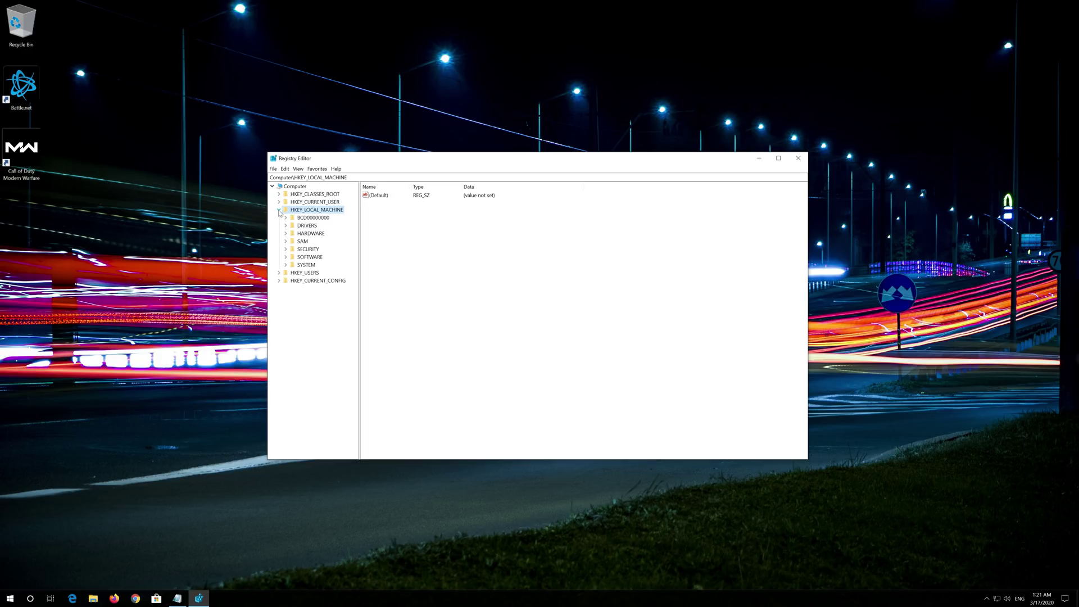
{"action": "left_click", "coordinate": [298, 259]}
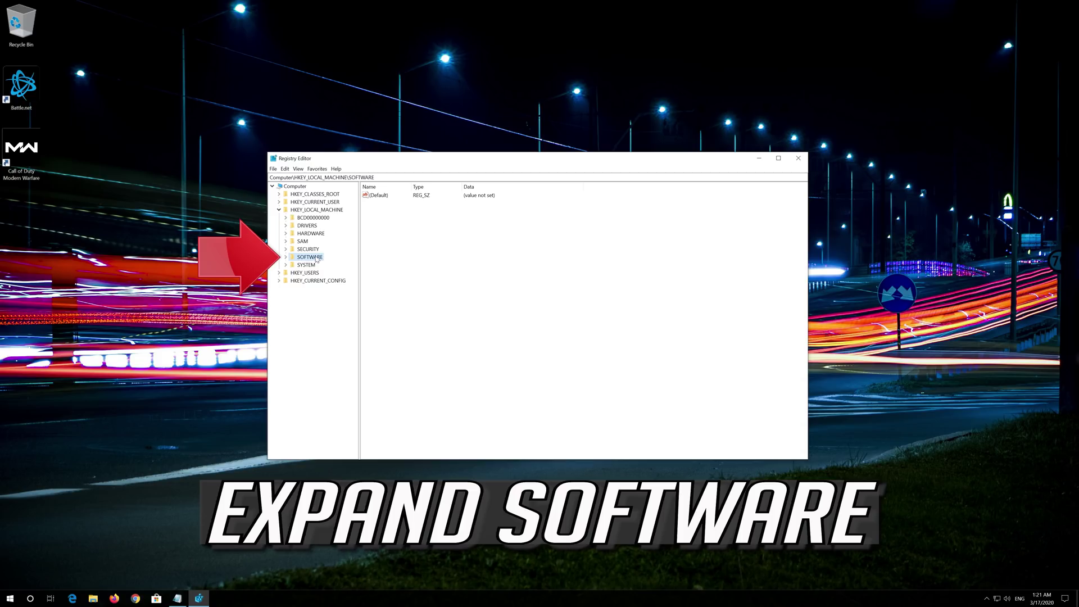
{"action": "left_click", "coordinate": [287, 257]}
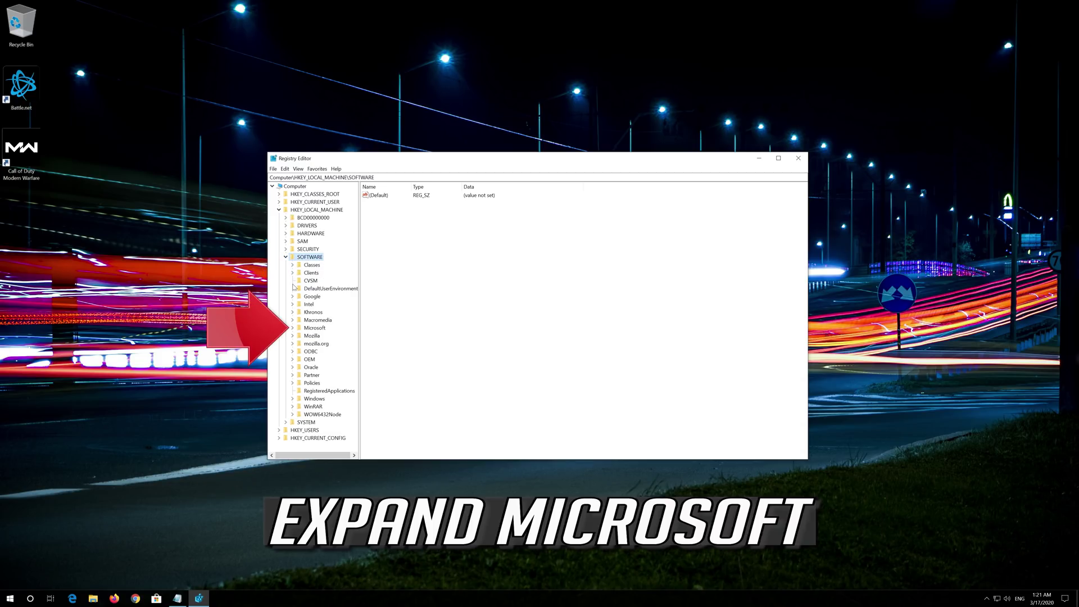
{"action": "left_click", "coordinate": [299, 328]}
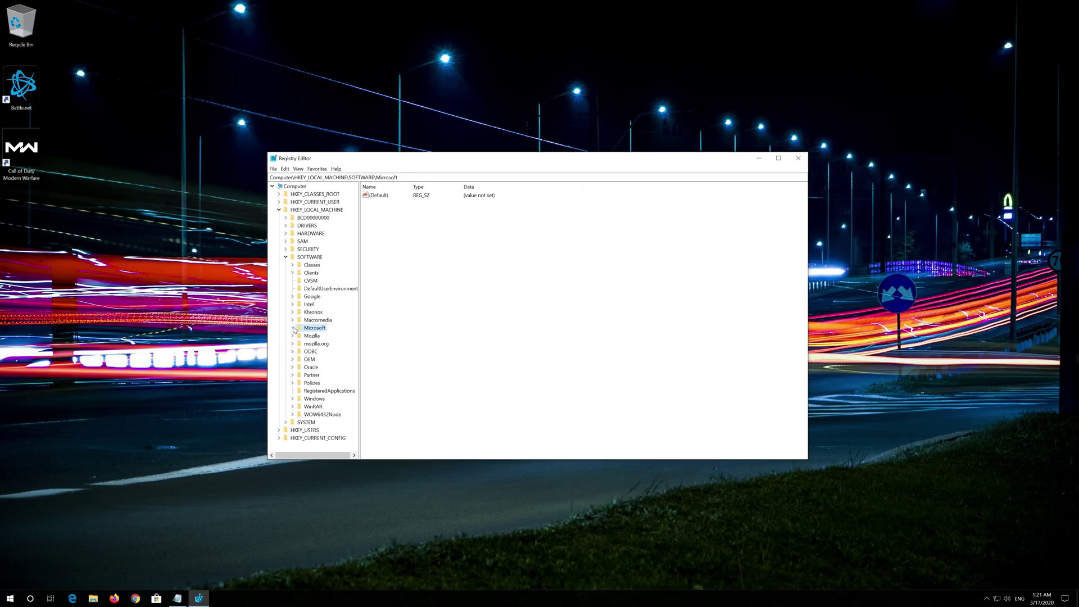
{"action": "left_click", "coordinate": [292, 328]}
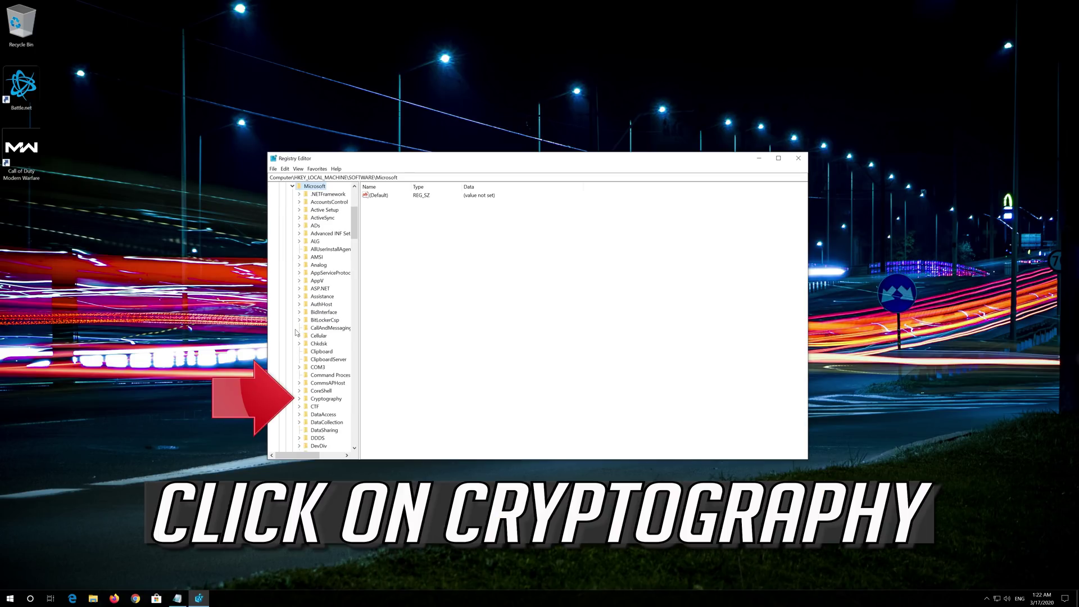
{"action": "left_click", "coordinate": [322, 399]}
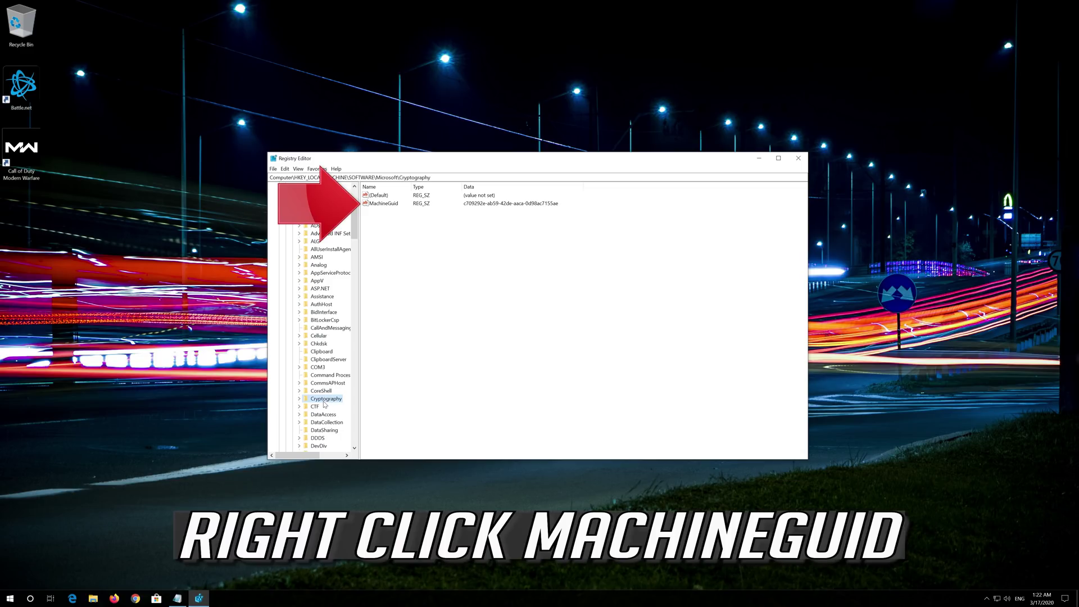
- Open the MachineGuid string value of the Cryptography key for editing
{"action": "left_click", "coordinate": [378, 206]}
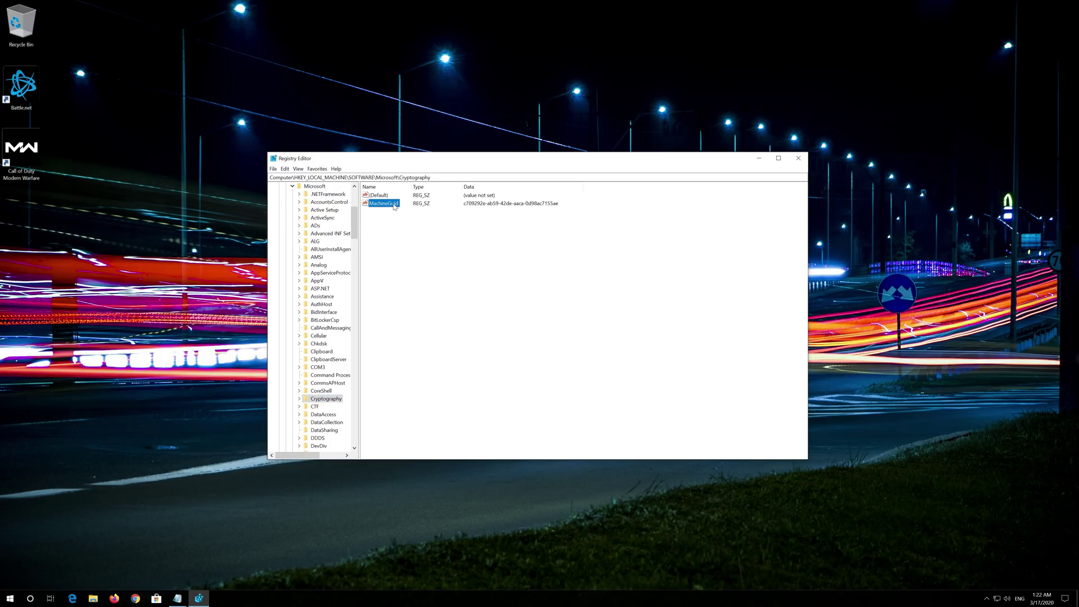
{"action": "right_click", "coordinate": [394, 206]}
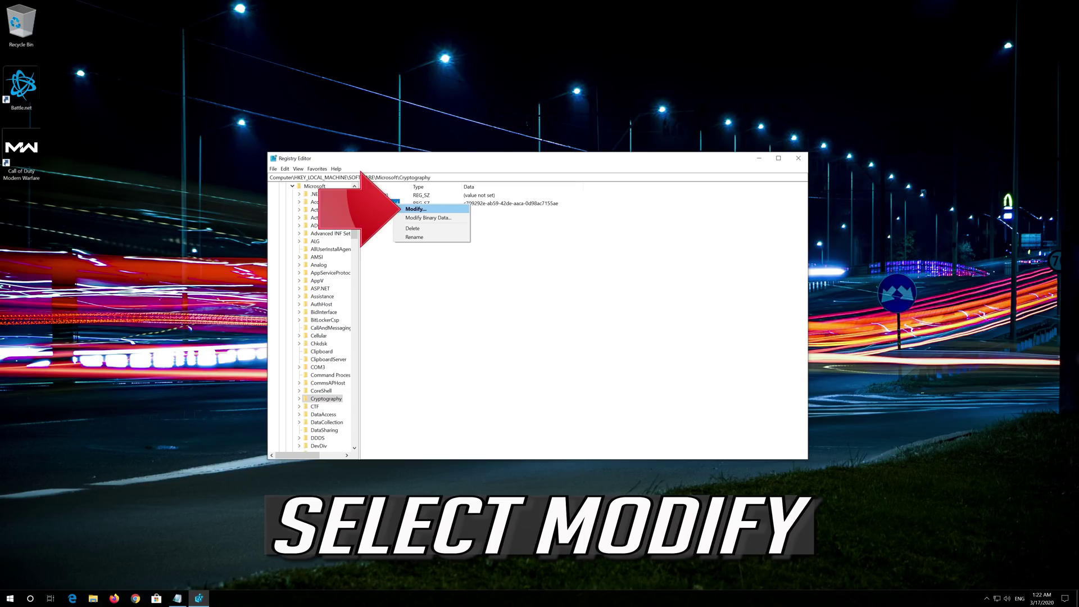
{"action": "left_click", "coordinate": [438, 210]}
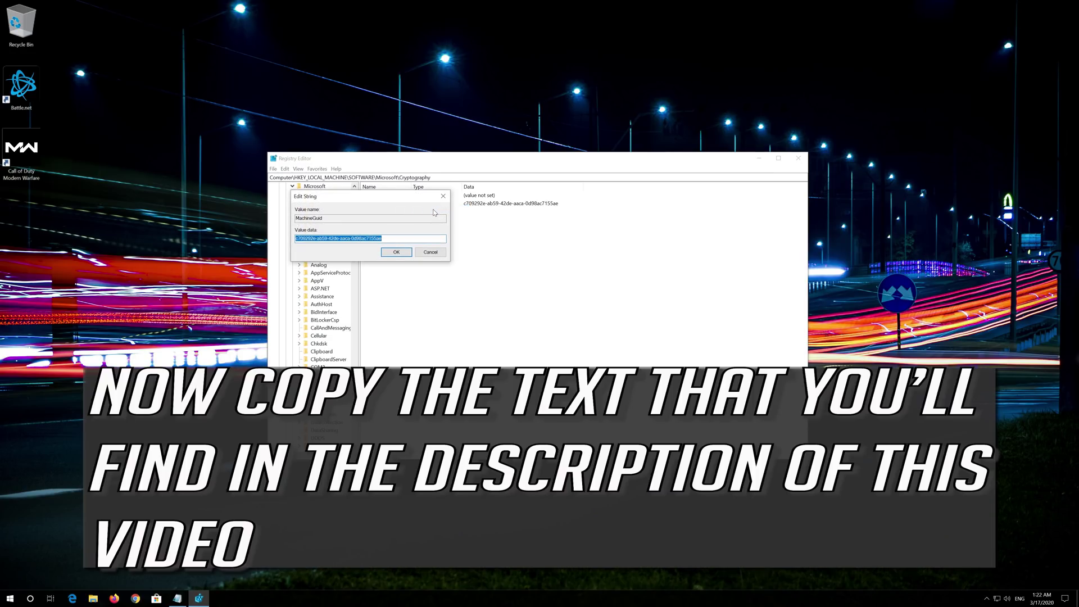
- Switch to the open Notepad note, copy the whole replacement GUID, and minimize Notepad
{"action": "left_click", "coordinate": [177, 599]}
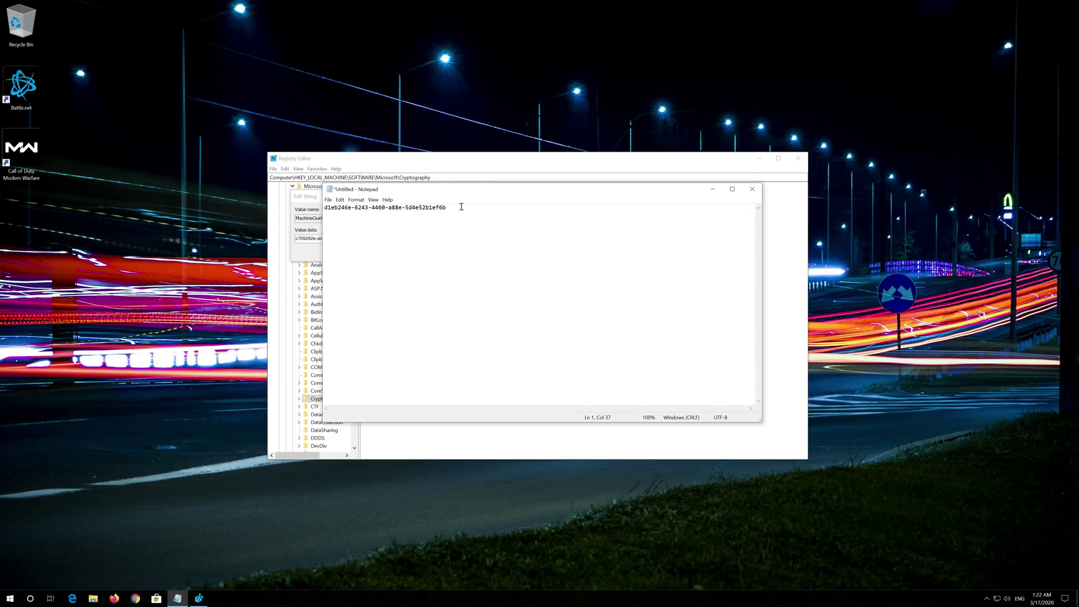
{"action": "left_click_drag", "start_coordinate": [452, 207], "coordinate": [323, 205]}
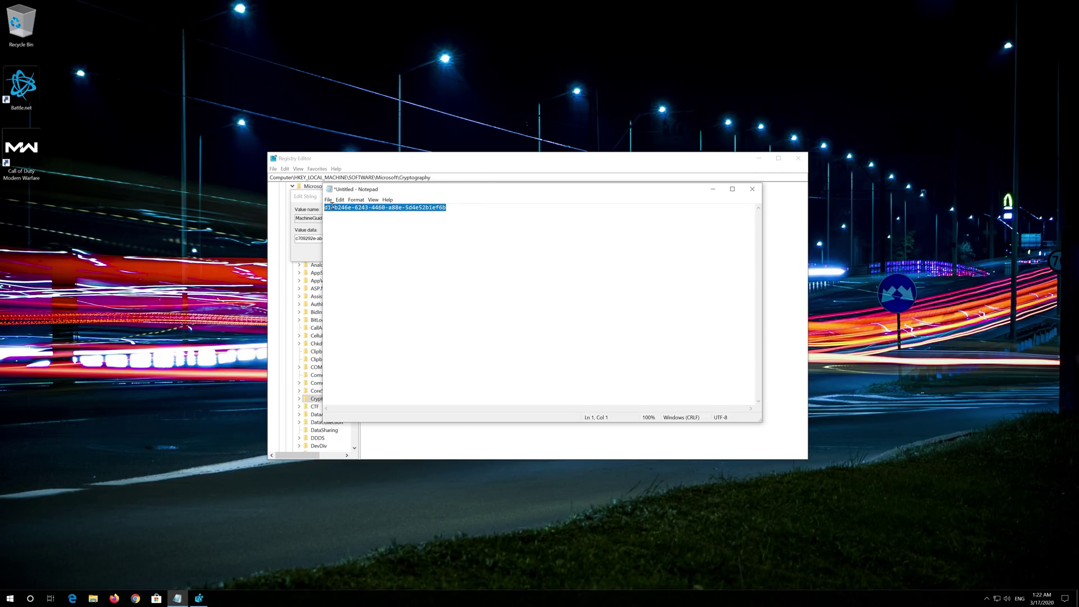
{"action": "right_click", "coordinate": [332, 207]}
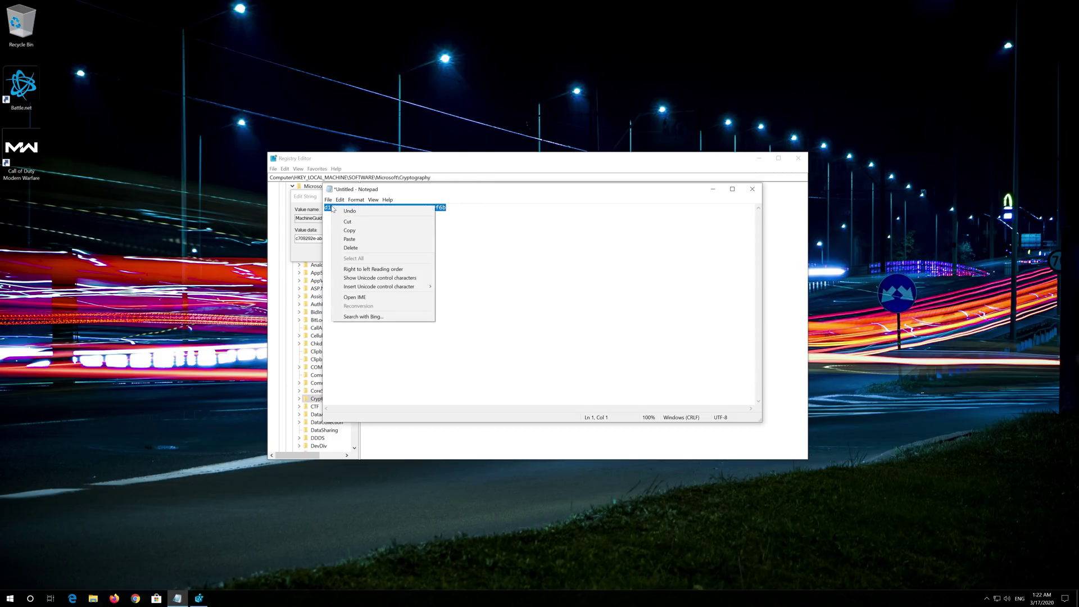
{"action": "left_click", "coordinate": [348, 231]}
{"action": "left_click", "coordinate": [713, 190]}
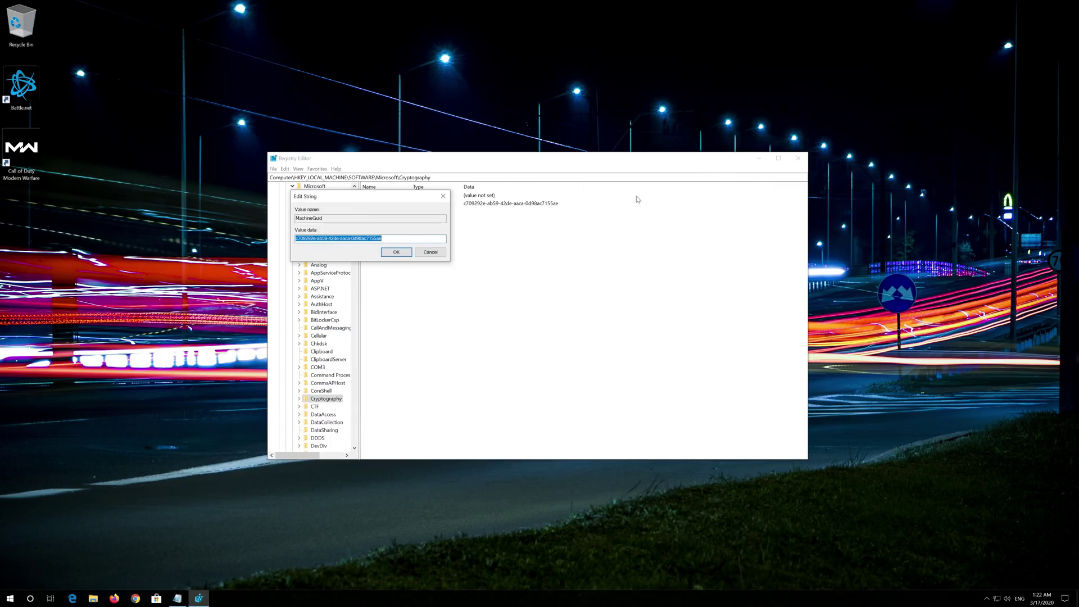
- Replace the MachineGuid value data with the copied GUID and save the change
{"action": "right_click", "coordinate": [356, 238]}
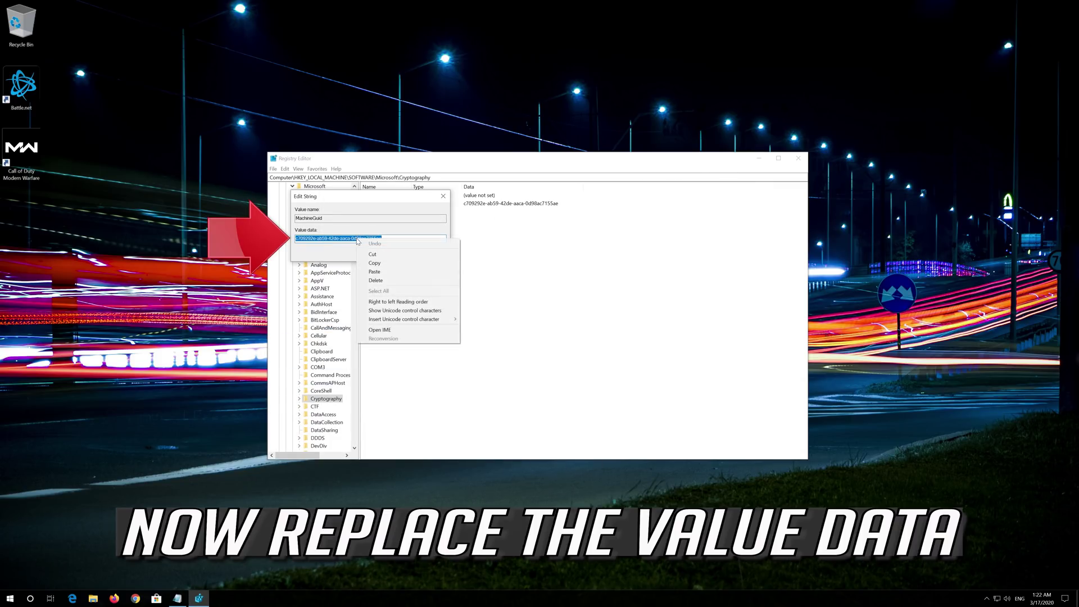
{"action": "left_click", "coordinate": [402, 271]}
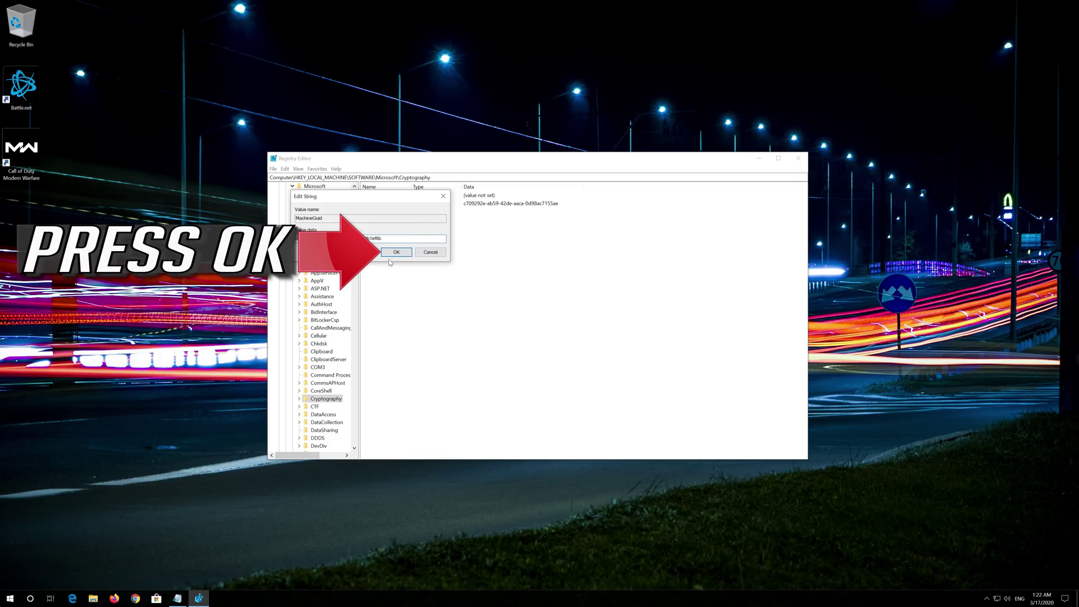
{"action": "left_click", "coordinate": [392, 254]}
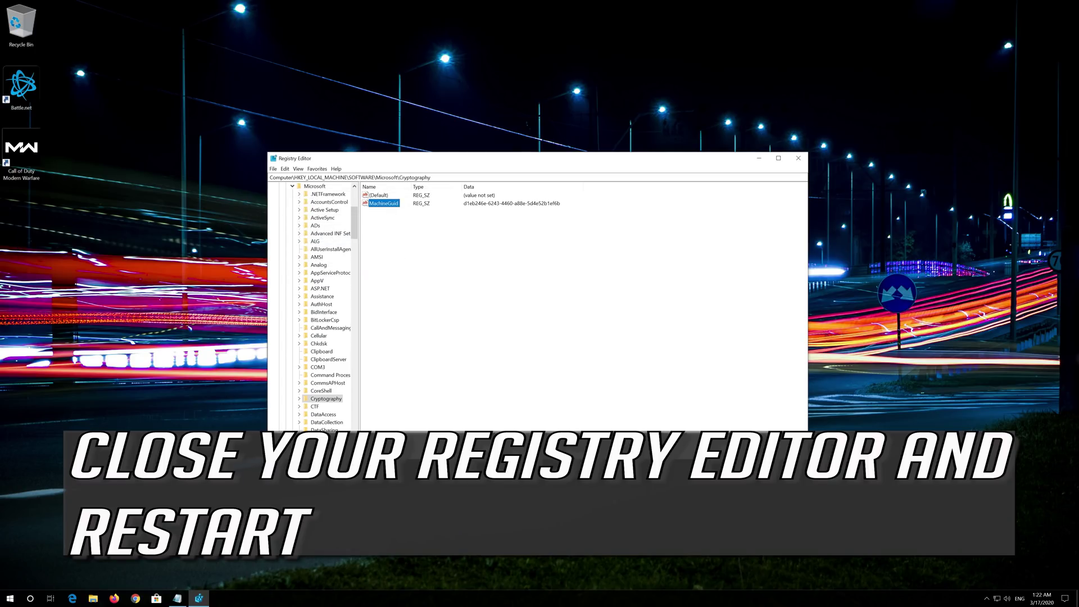
- Close Registry Editor and restart the computer
{"action": "left_click", "coordinate": [797, 159]}
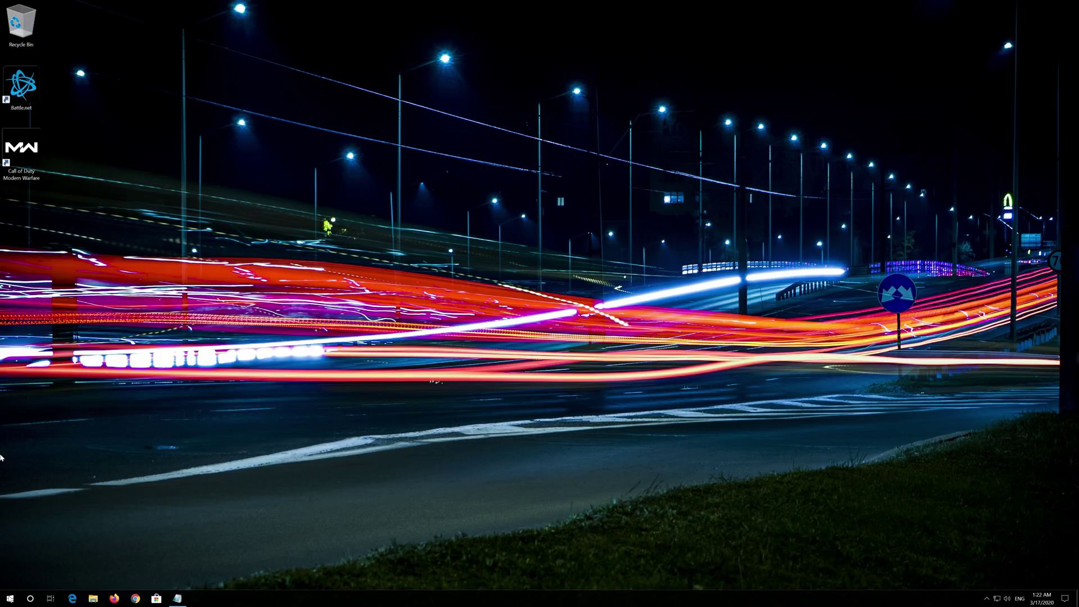
{"action": "left_click", "coordinate": [10, 598]}
{"action": "left_click", "coordinate": [26, 580]}
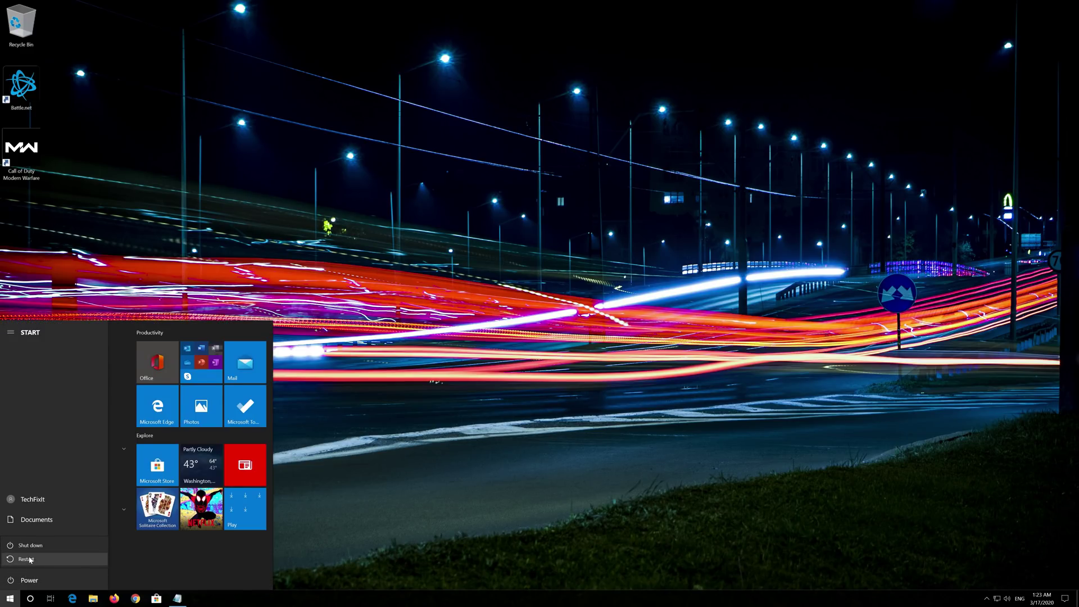
{"action": "left_click", "coordinate": [31, 560]}
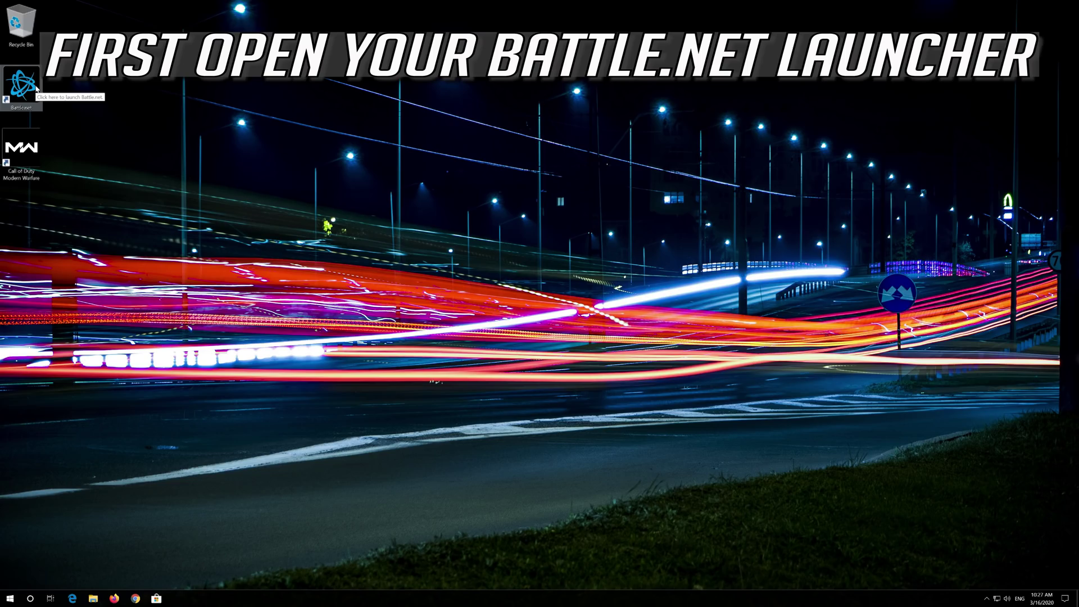
- Launch Battle.net and open the Game Settings for Call of Duty: MW
{"action": "double_click", "coordinate": [36, 88]}
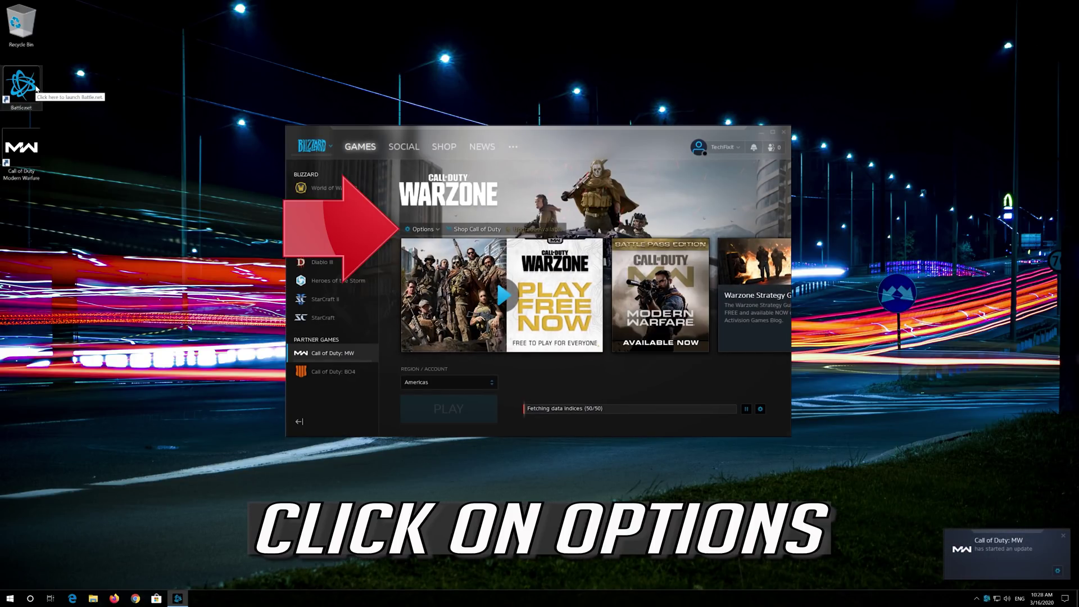
{"action": "left_click", "coordinate": [423, 229]}
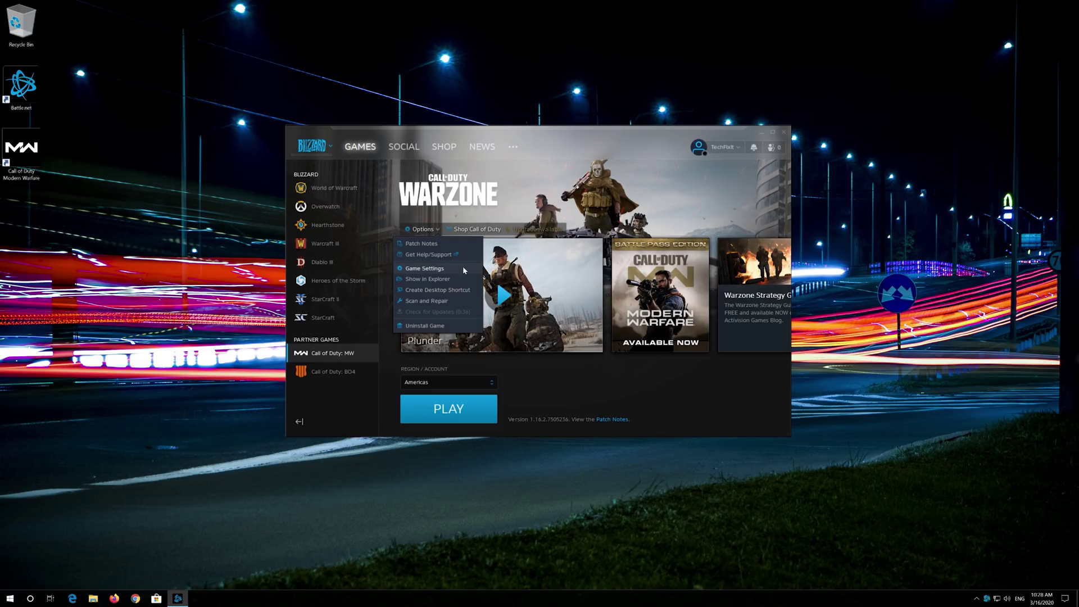
{"action": "left_click", "coordinate": [442, 267]}
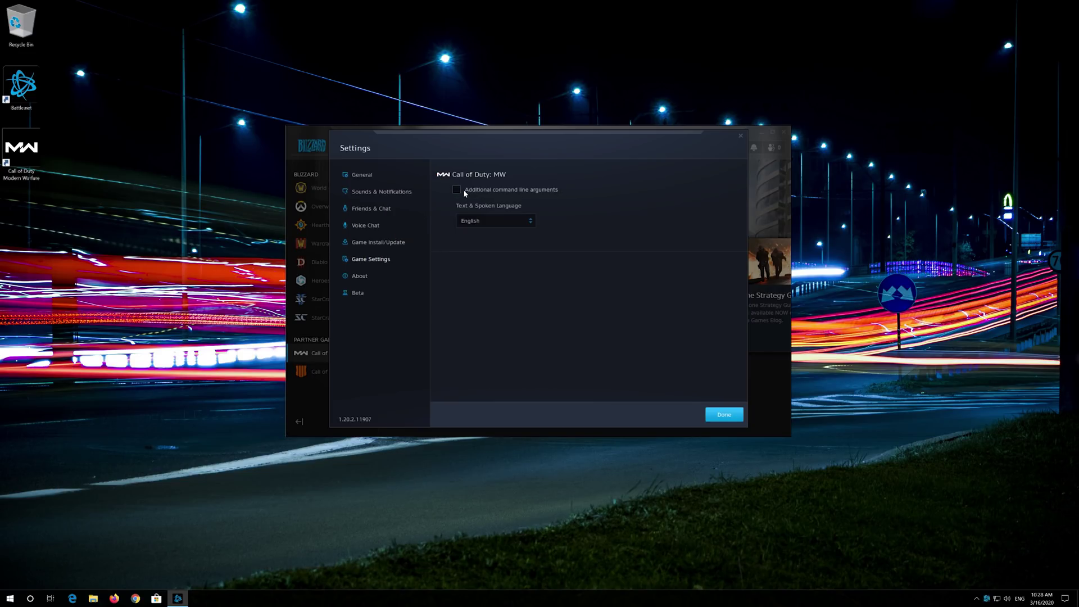
- Enable additional command line arguments for Call of Duty: MW, enter -d3d11, save the settings and launch the game
{"action": "left_click", "coordinate": [457, 189]}
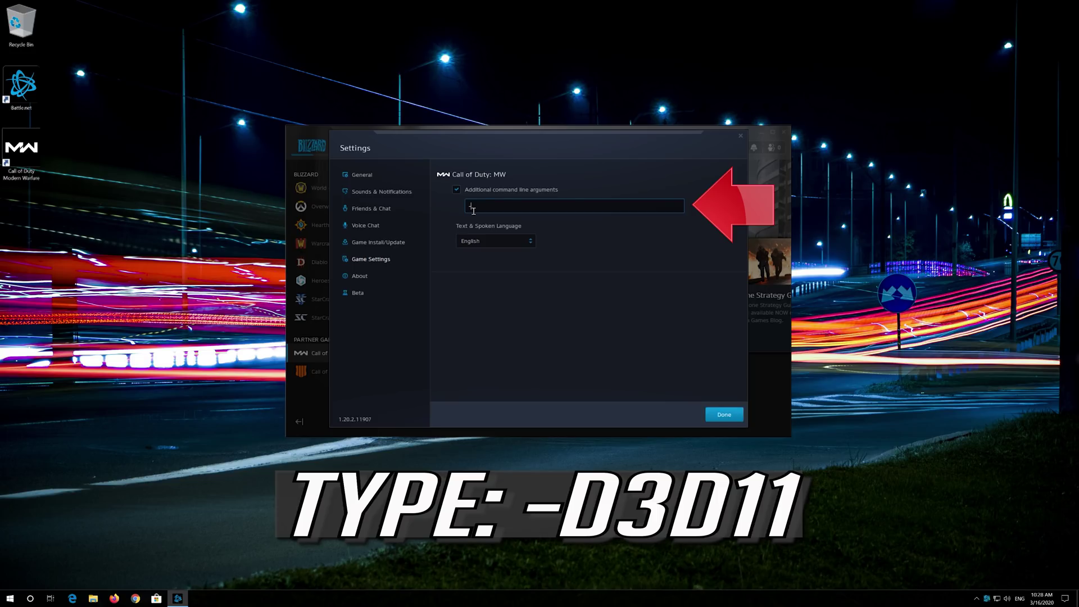
{"action": "type", "text": "-d3d"}
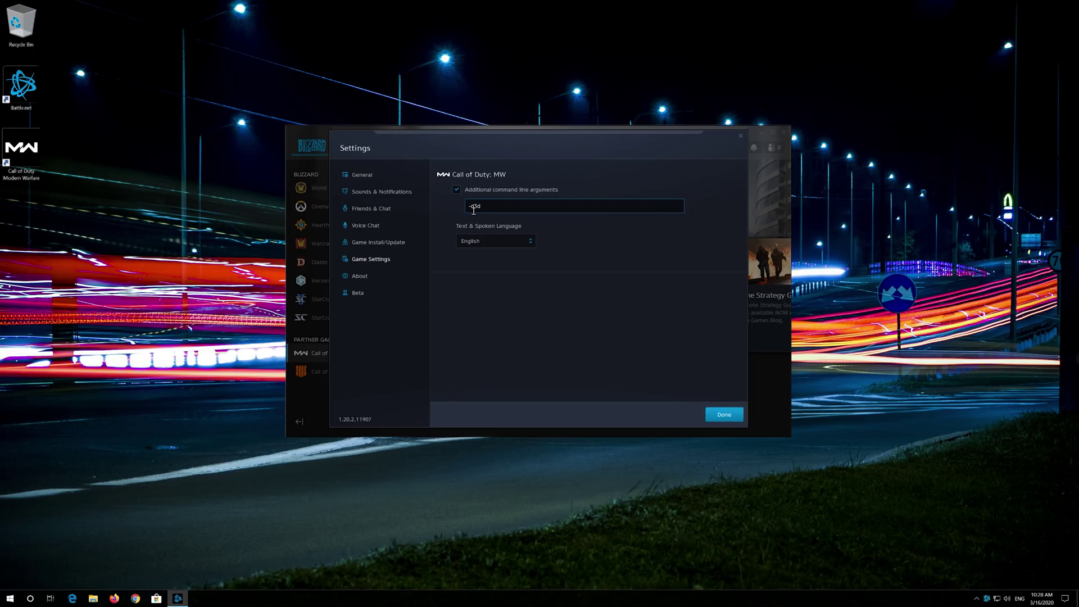
{"action": "type", "text": "11"}
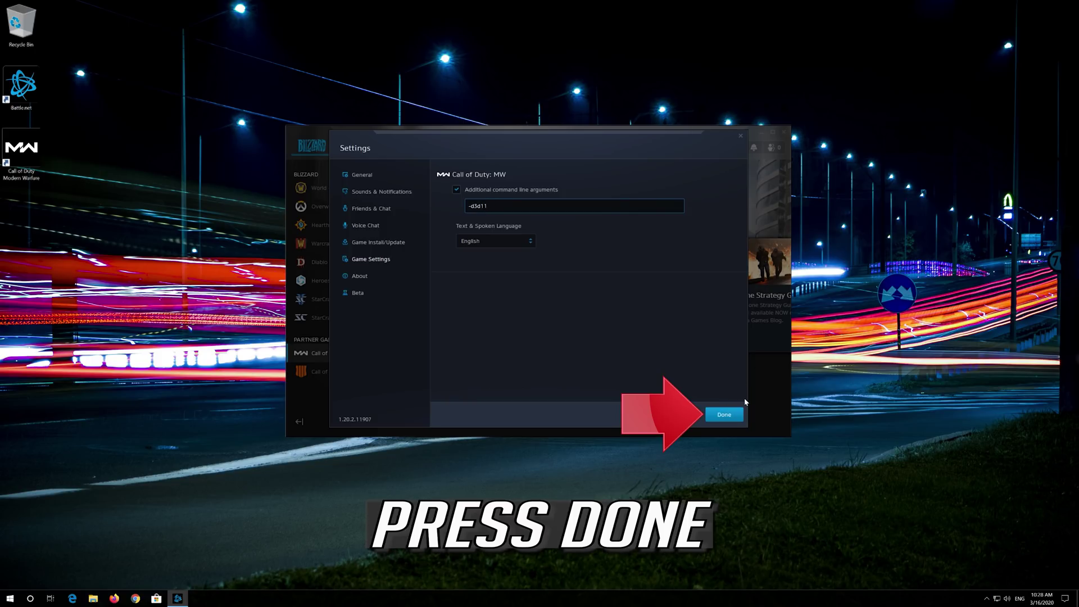
{"action": "left_click", "coordinate": [723, 415]}
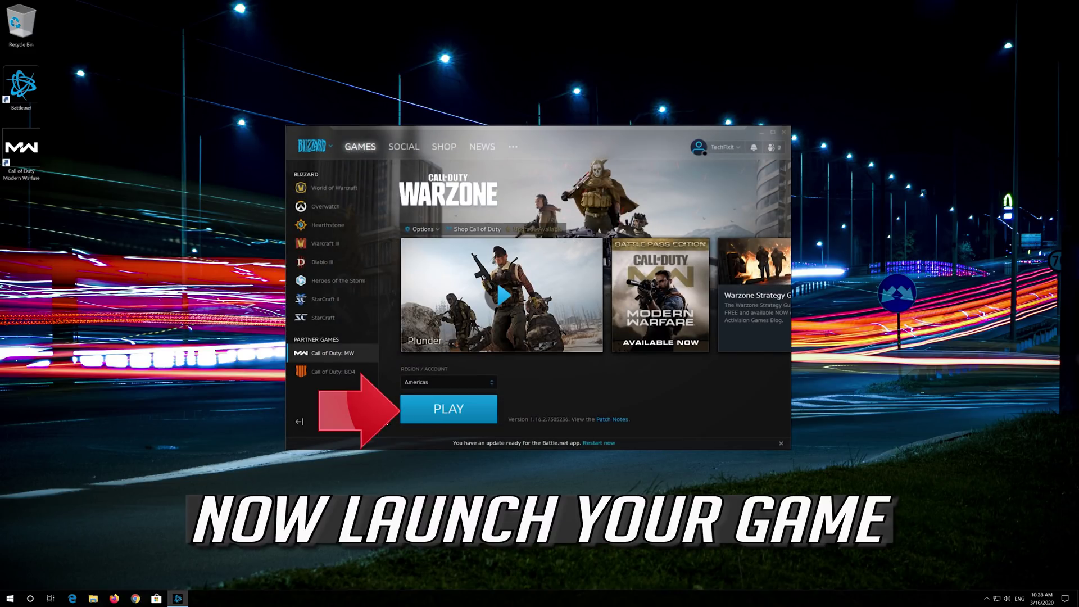
{"action": "left_click", "coordinate": [455, 412]}
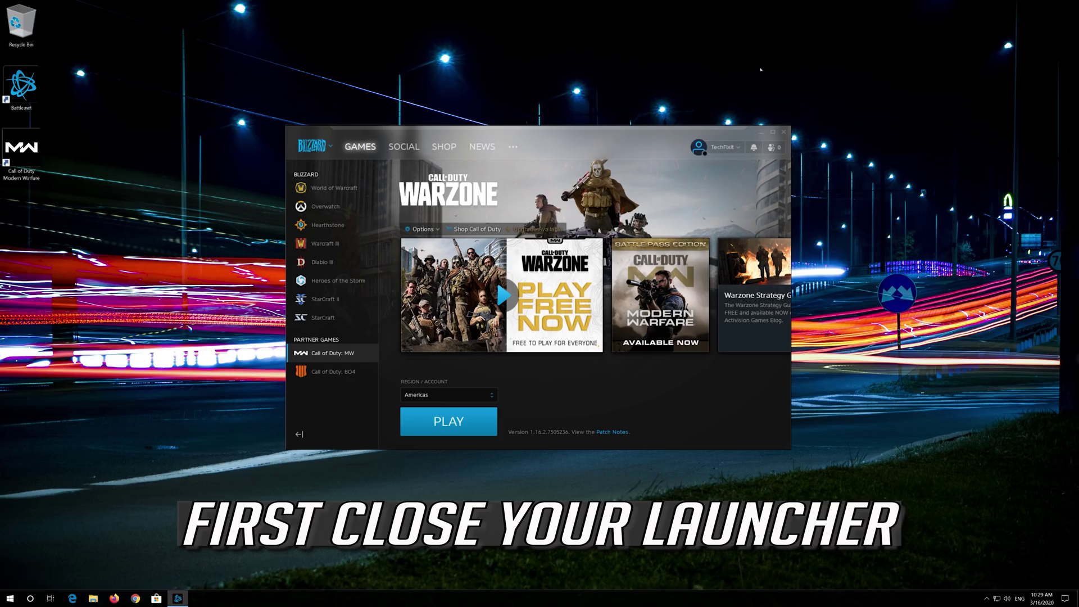
- Close the Battle.net launcher and open the Call of Duty Modern Warfare folder inside Documents in File Explorer
{"action": "left_click", "coordinate": [785, 130]}
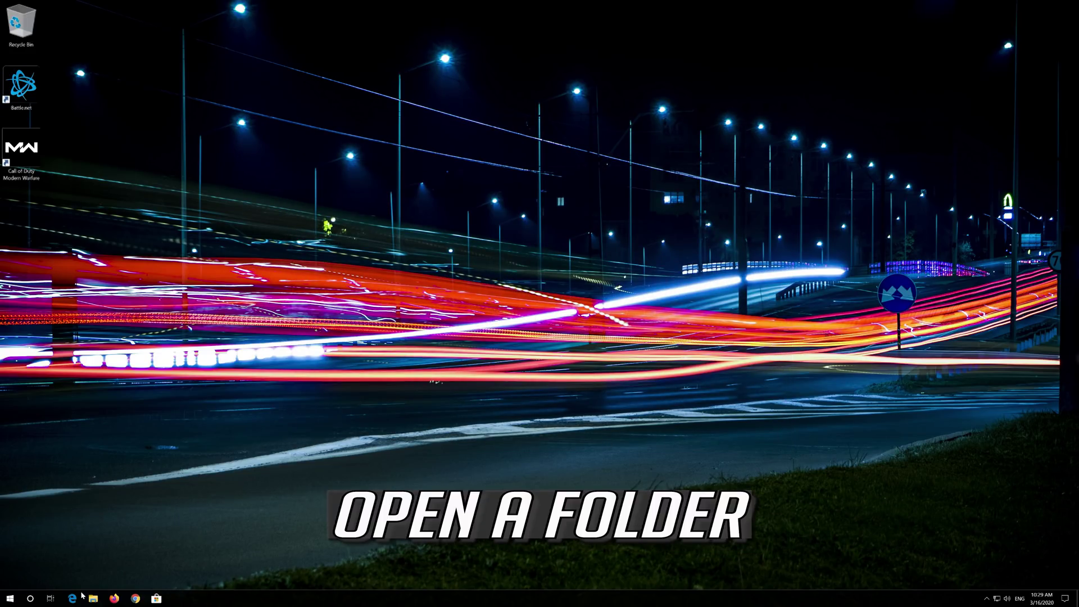
{"action": "left_click", "coordinate": [93, 598]}
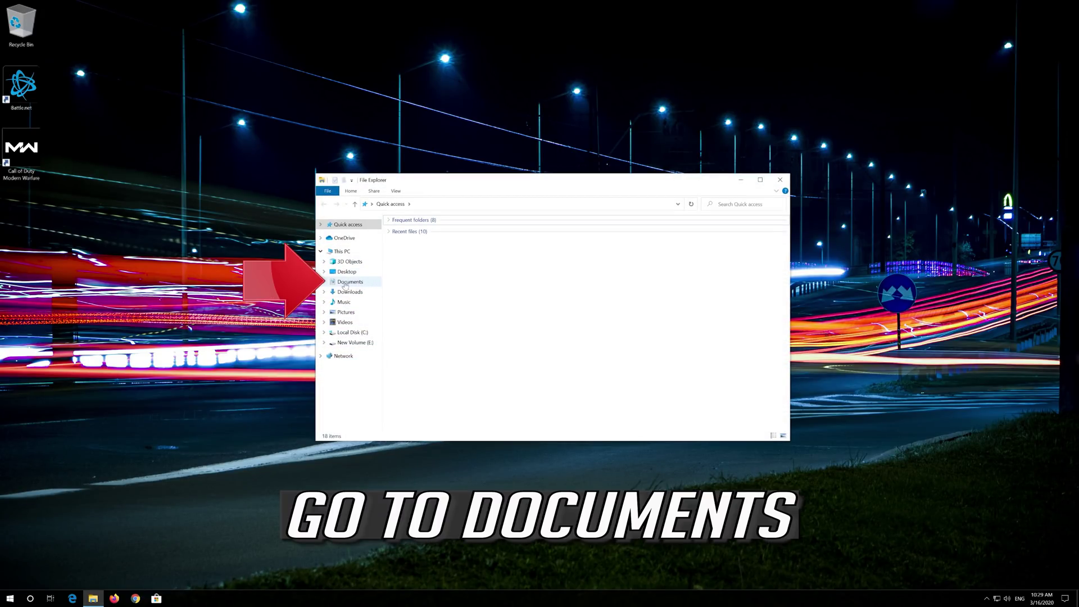
{"action": "left_click", "coordinate": [346, 284]}
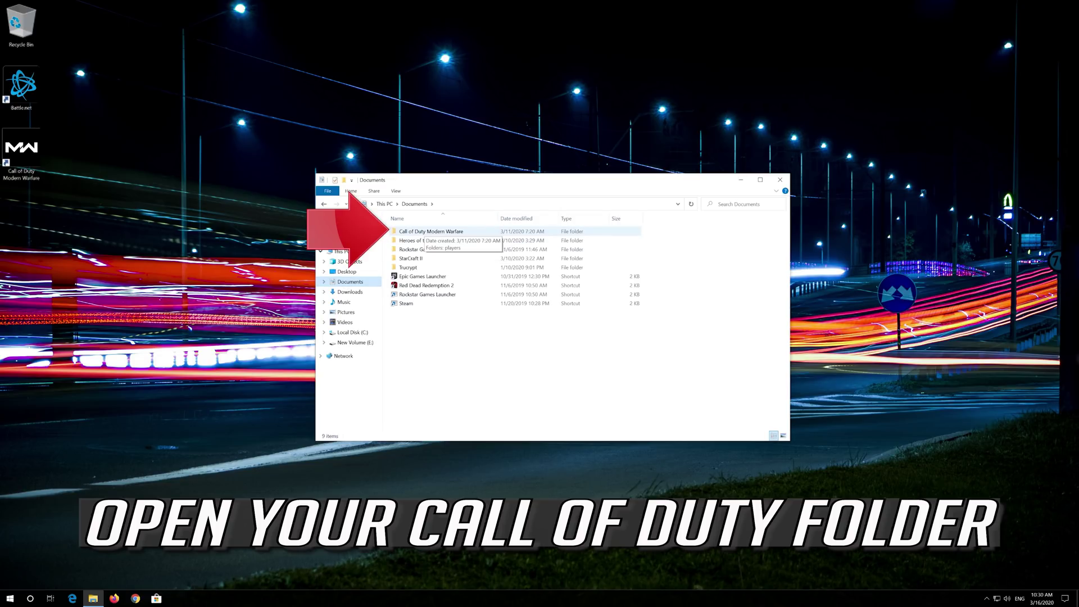
{"action": "double_click", "coordinate": [434, 232]}
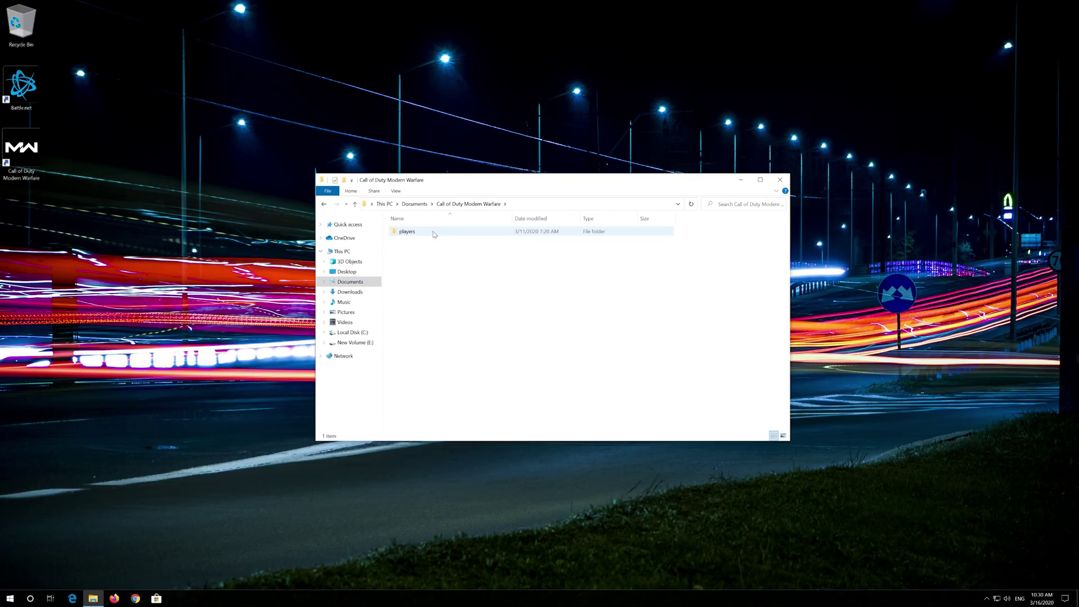
- Delete the players folder from the Call of Duty Modern Warfare folder
{"action": "left_click", "coordinate": [431, 232]}
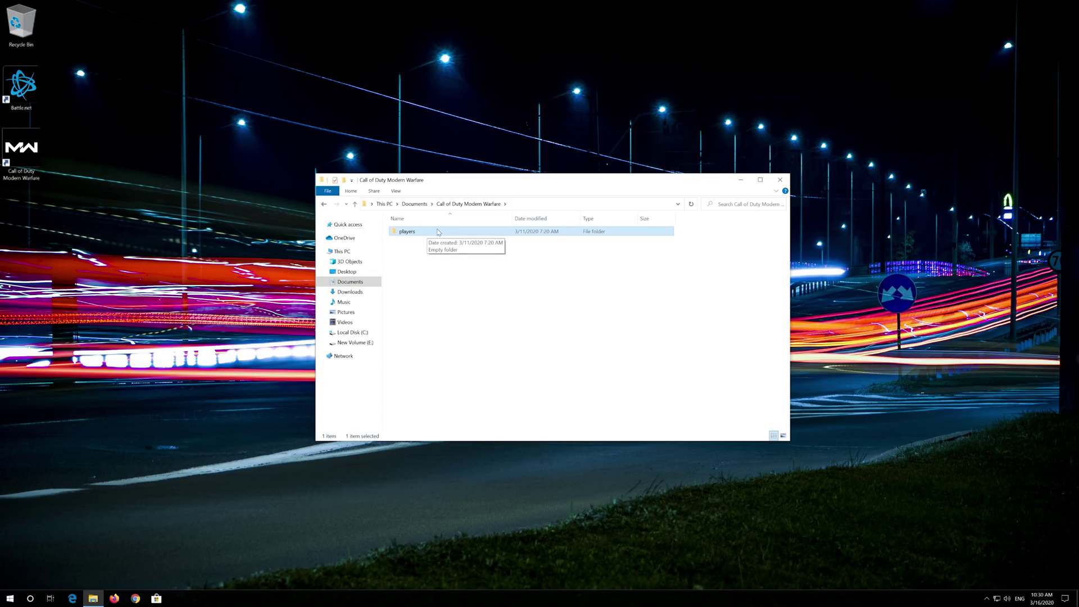
{"action": "right_click", "coordinate": [439, 232]}
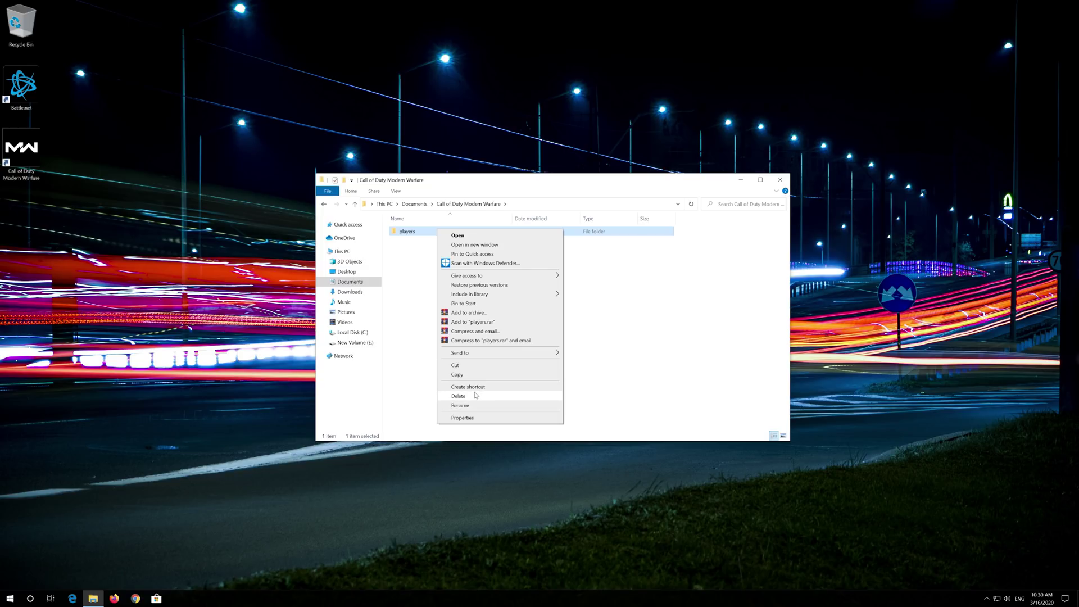
{"action": "left_click", "coordinate": [475, 396]}
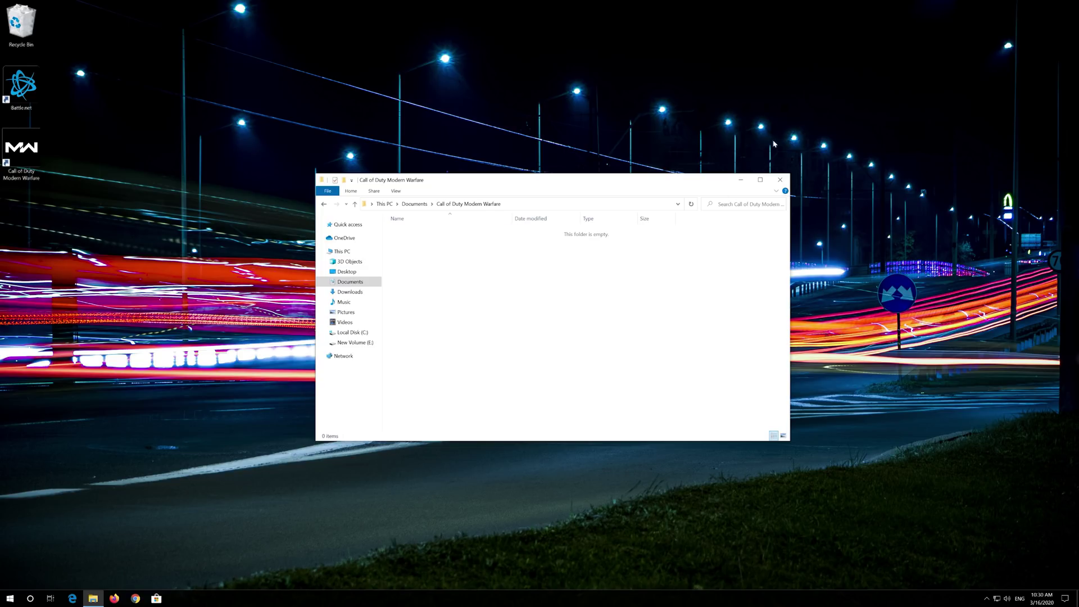
- Close the emptied Call of Duty Modern Warfare folder, open Battle.net and launch Call of Duty: MW
{"action": "left_click", "coordinate": [780, 180]}
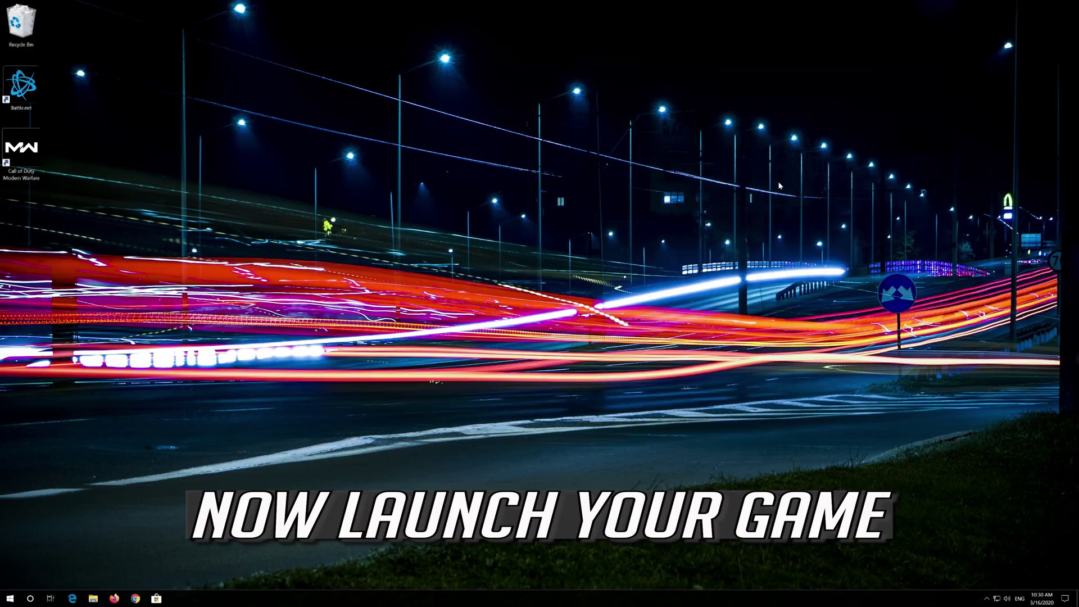
{"action": "double_click", "coordinate": [21, 85]}
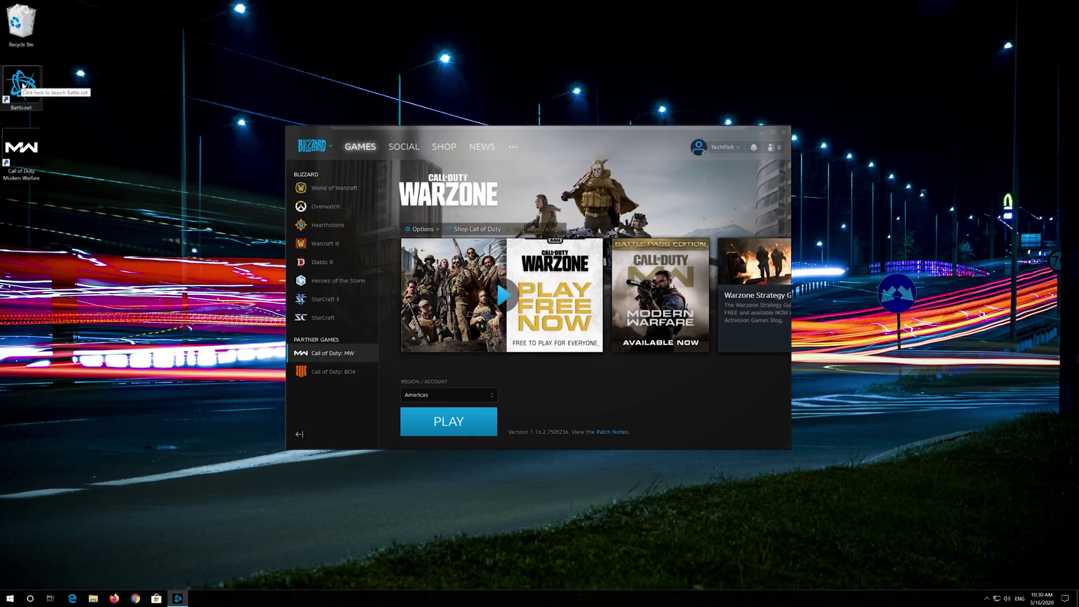
{"action": "left_click", "coordinate": [441, 423]}
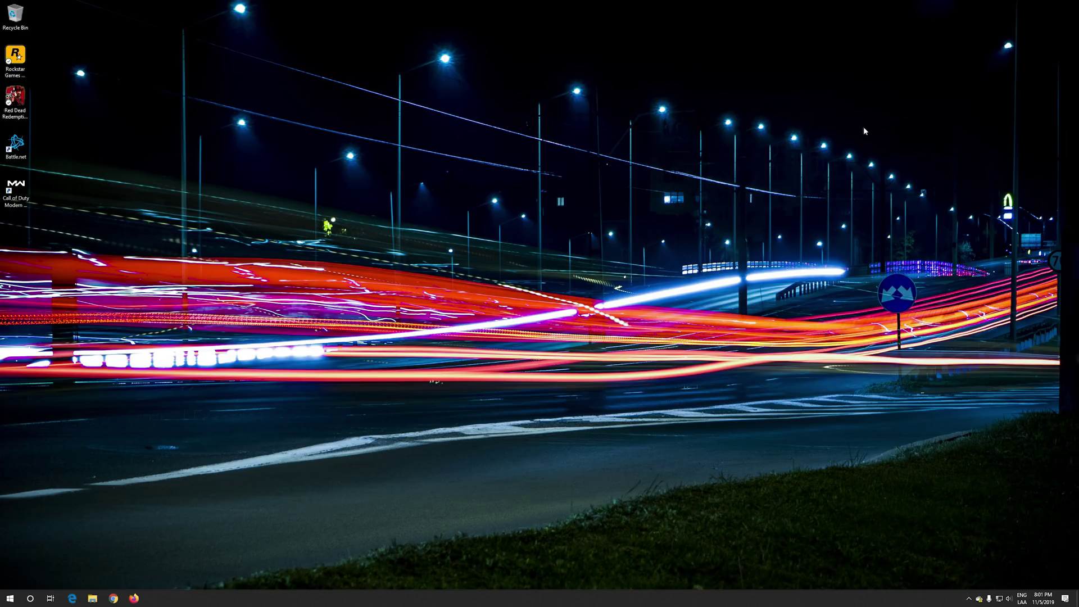
- Search Windows for gforce experience and open GeForce Experience
{"action": "key", "text": "super"}
{"action": "type", "text": "gf"}
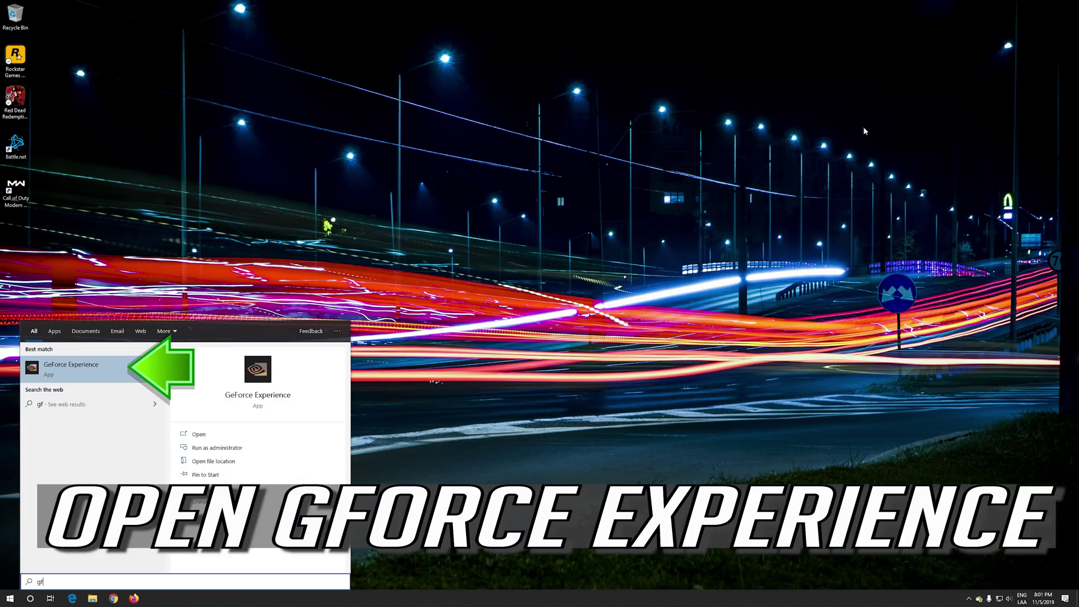
{"action": "type", "text": "orce experience"}
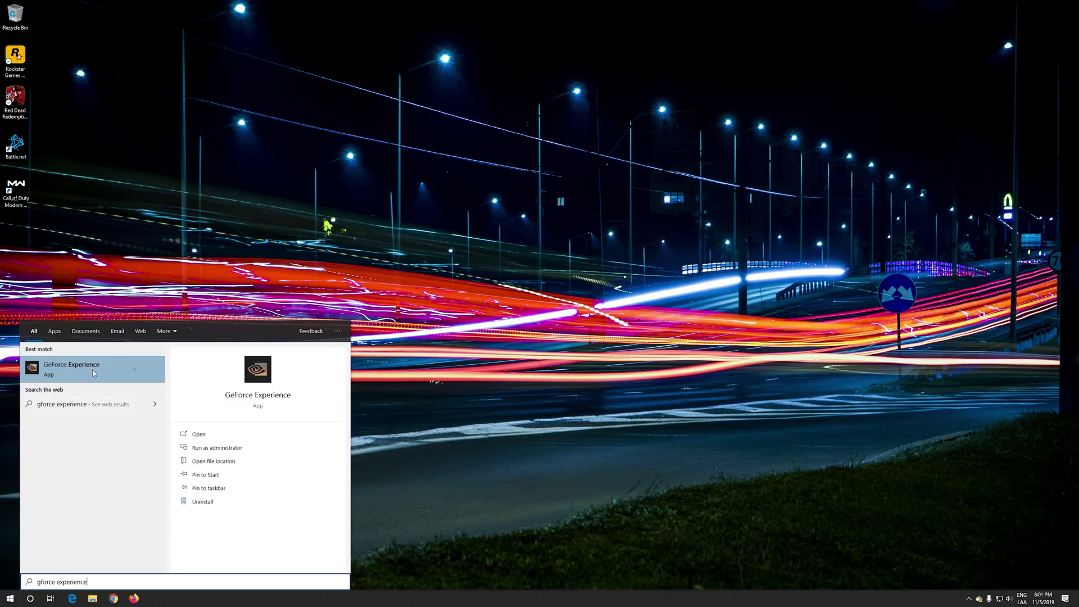
{"action": "left_click", "coordinate": [86, 372]}
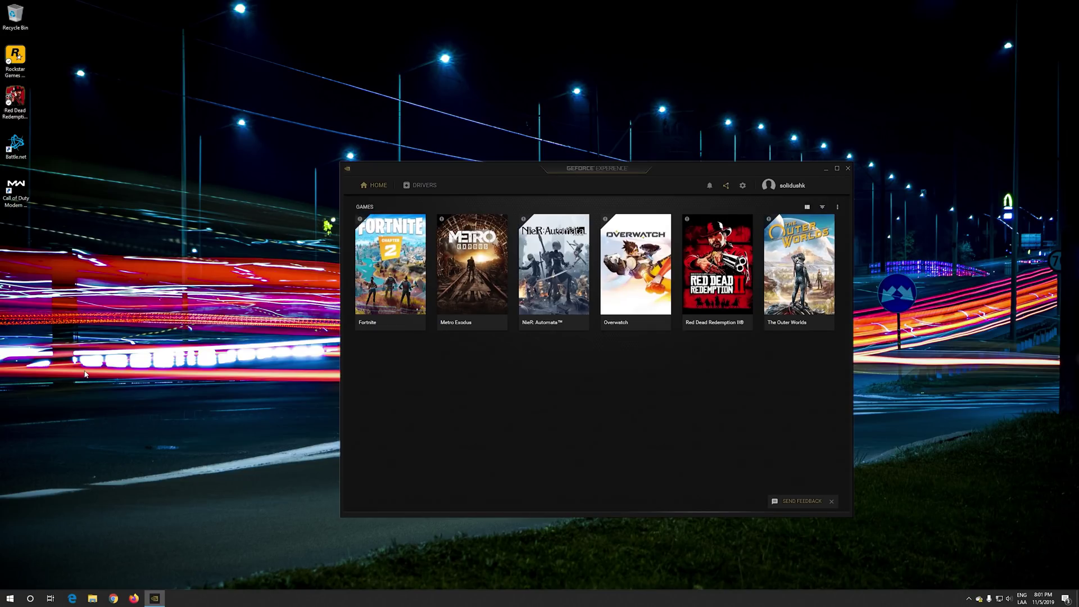
- Run a custom installation of the GeForce Game Ready Driver version 441.12, allowing the NVIDIA installer to make changes
{"action": "left_click", "coordinate": [428, 190]}
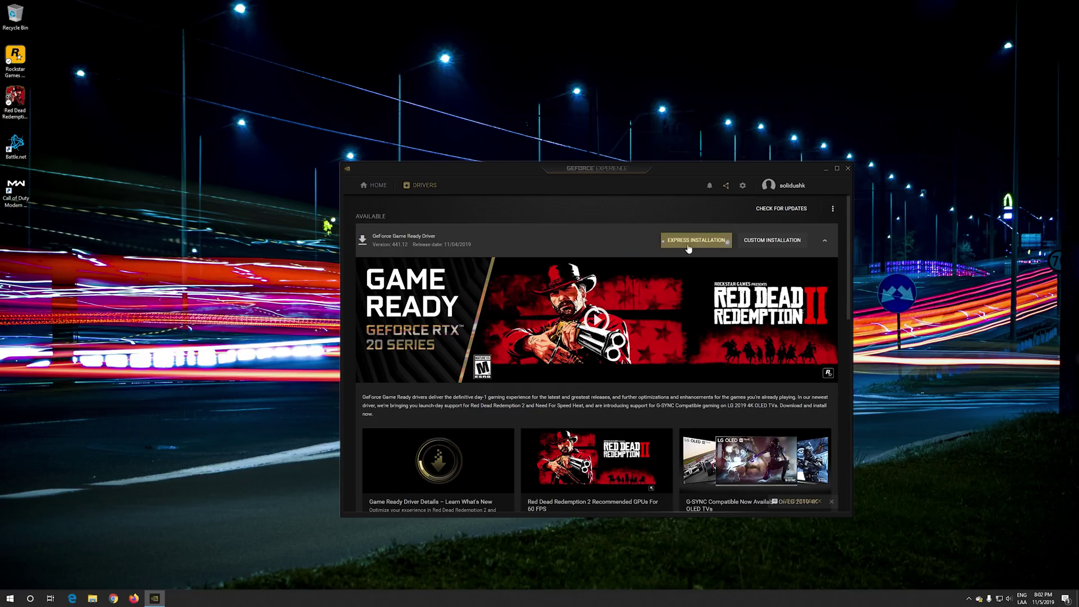
{"action": "left_click", "coordinate": [785, 242]}
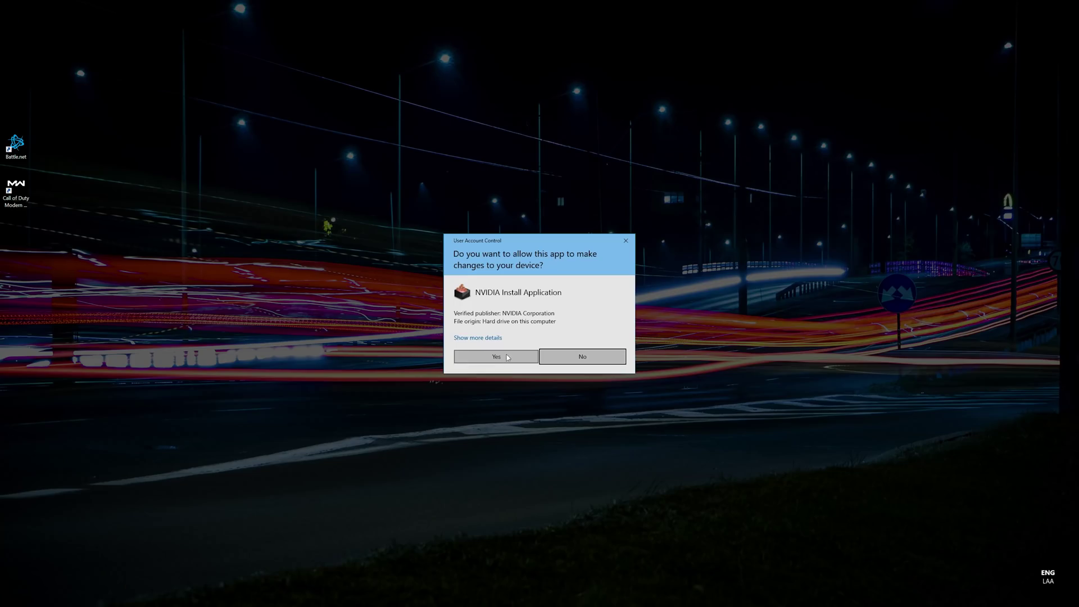
{"action": "left_click", "coordinate": [497, 356]}
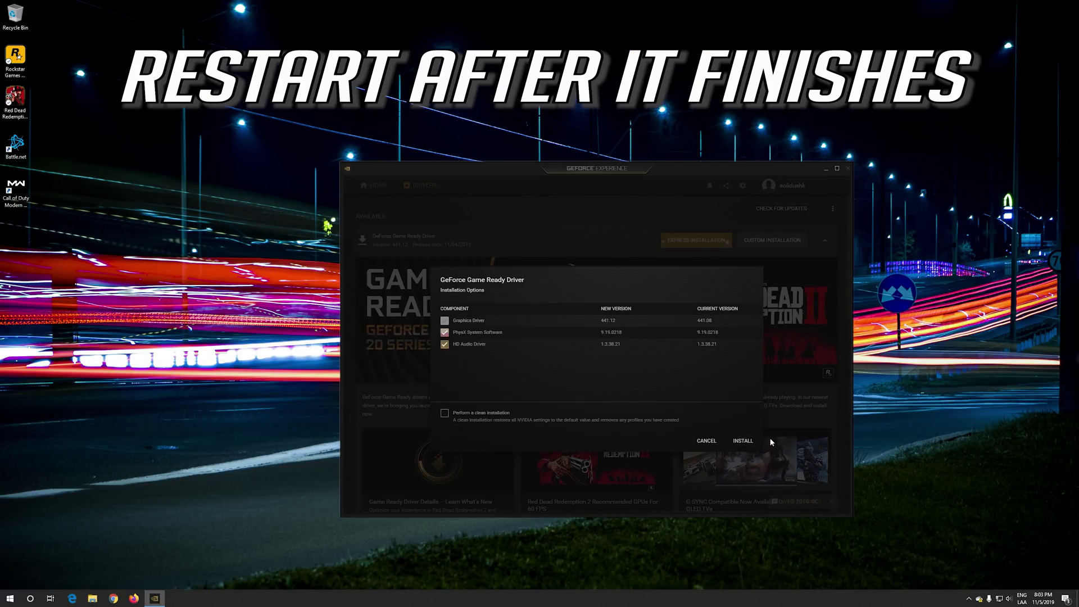
{"action": "left_click", "coordinate": [739, 443]}
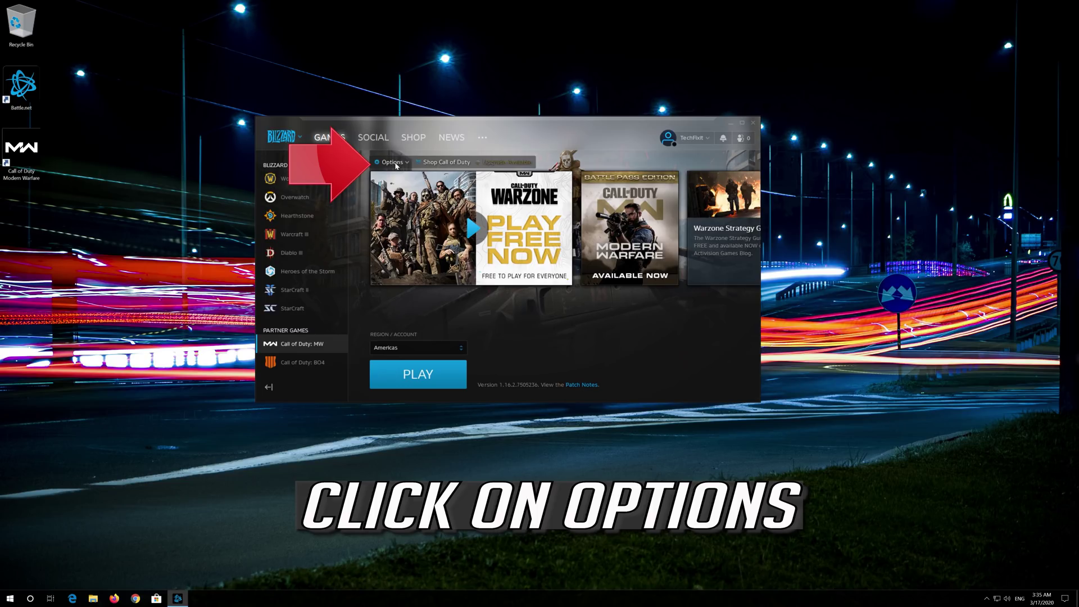
- From Battle.net, show Call of Duty: MW in Explorer and open its Call of Duty Modern Warfare folder
{"action": "left_click", "coordinate": [392, 163]}
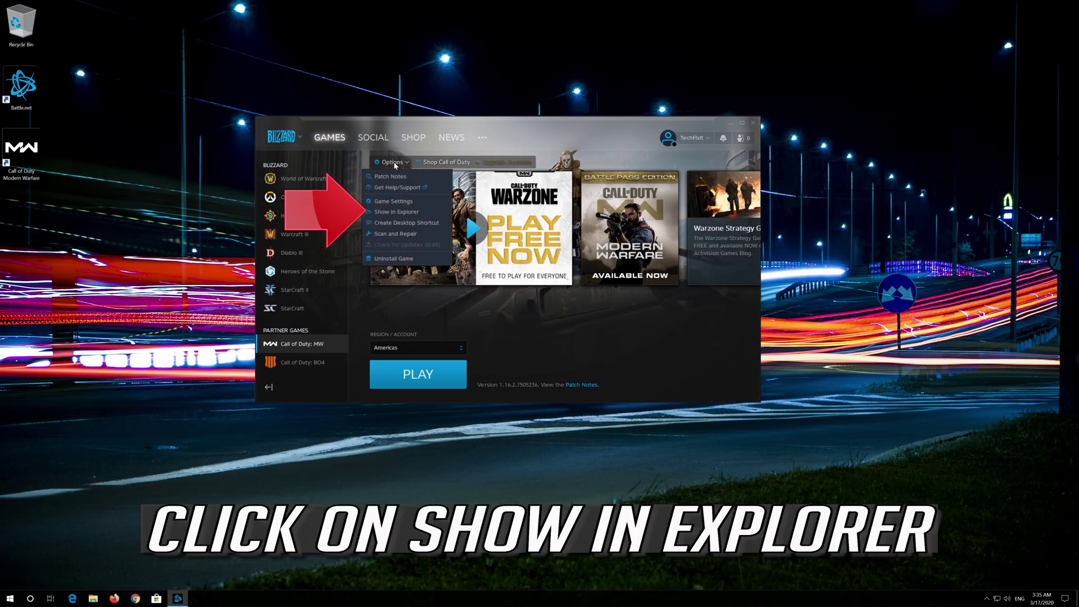
{"action": "left_click", "coordinate": [407, 212]}
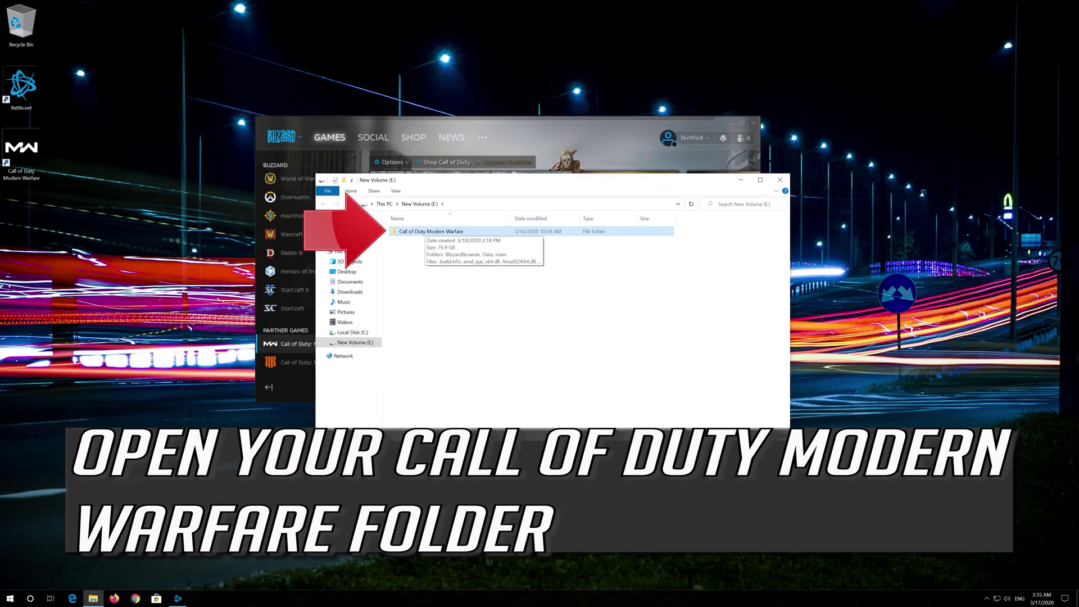
{"action": "double_click", "coordinate": [459, 236]}
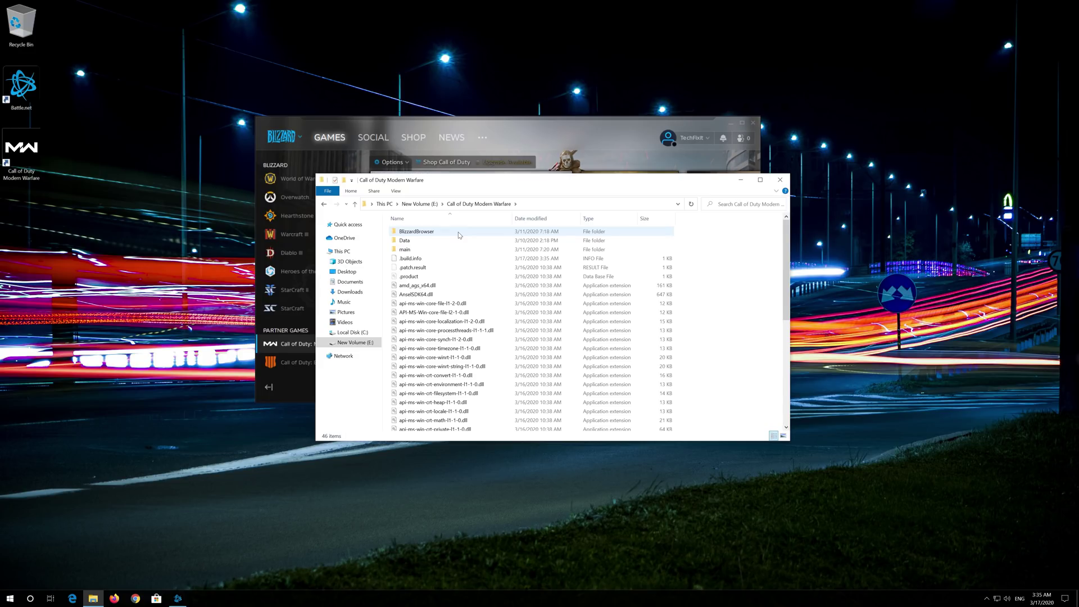
- Set Modern Warfare Launcher's compatibility properties to run as an administrator and disable fullscreen optimizations
{"action": "scroll", "coordinate": [459, 236], "scroll_direction": "down", "scroll_amount": 8}
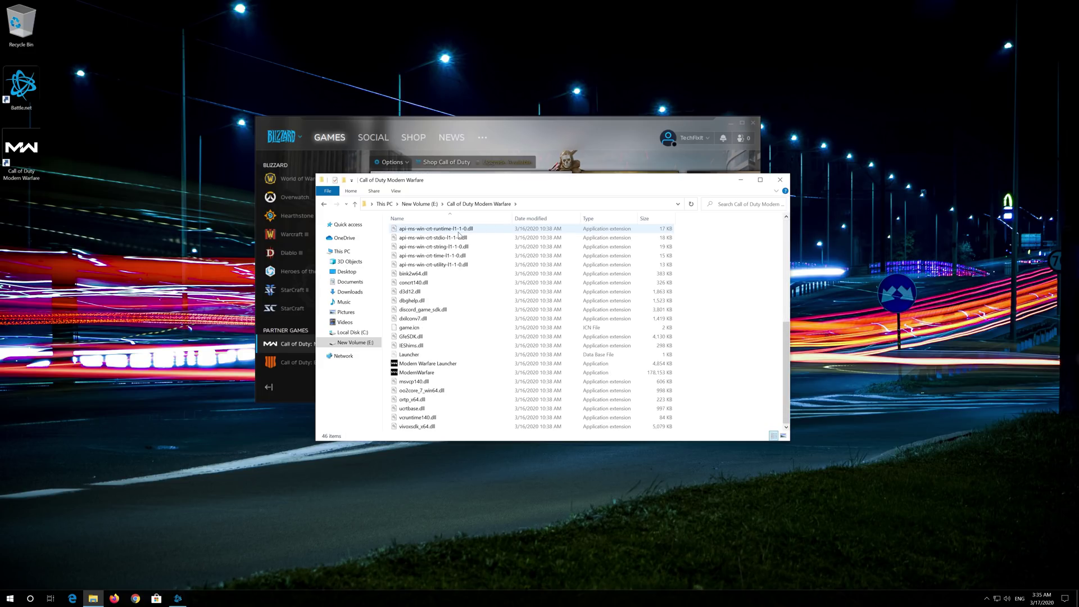
{"action": "right_click", "coordinate": [444, 363]}
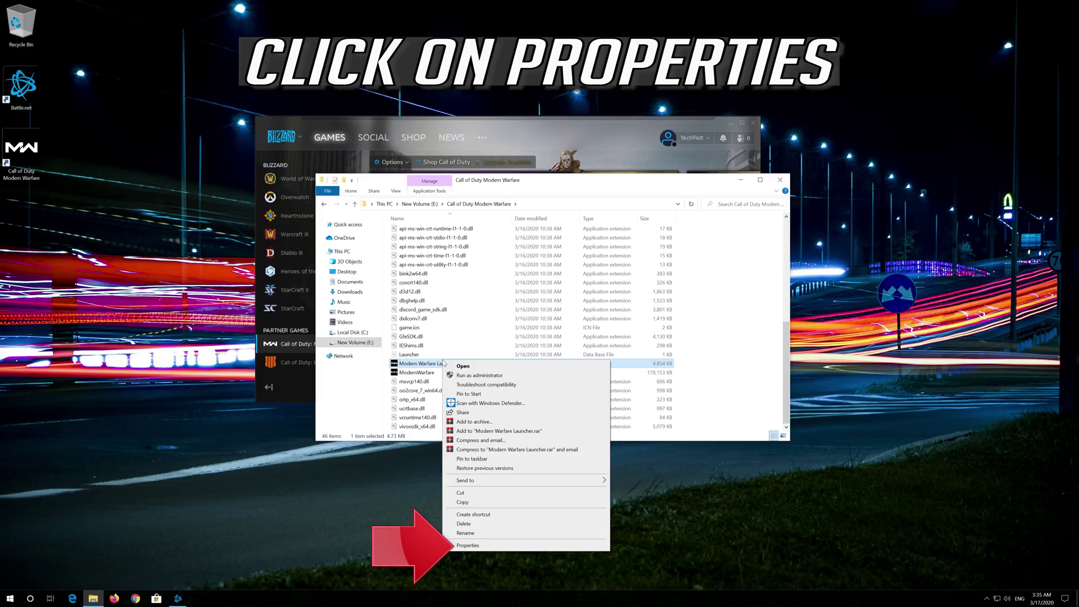
{"action": "left_click", "coordinate": [490, 545]}
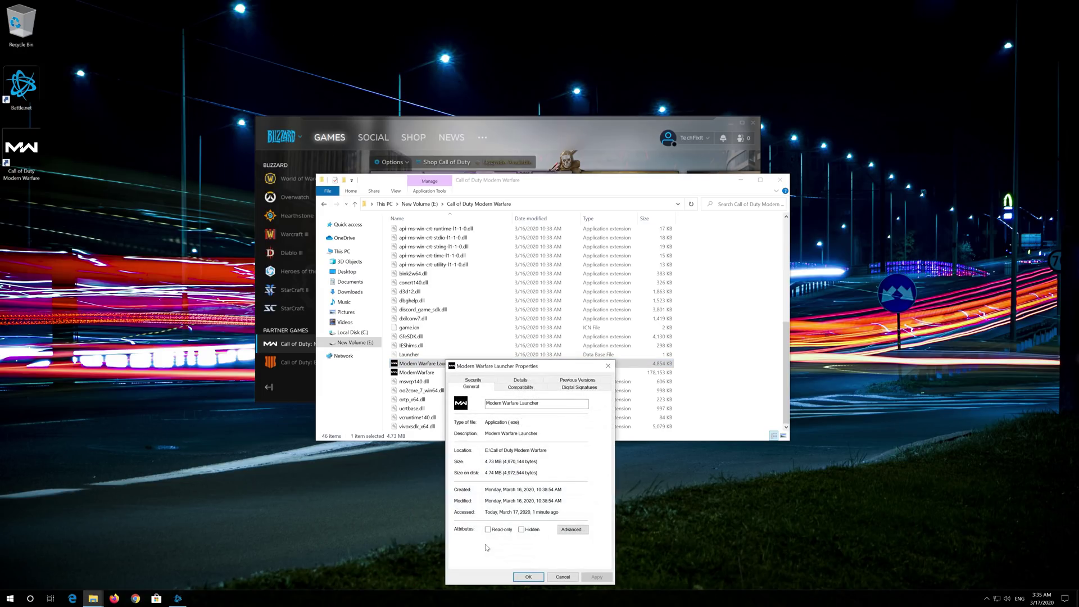
{"action": "left_click_drag", "start_coordinate": [516, 365], "coordinate": [503, 230]}
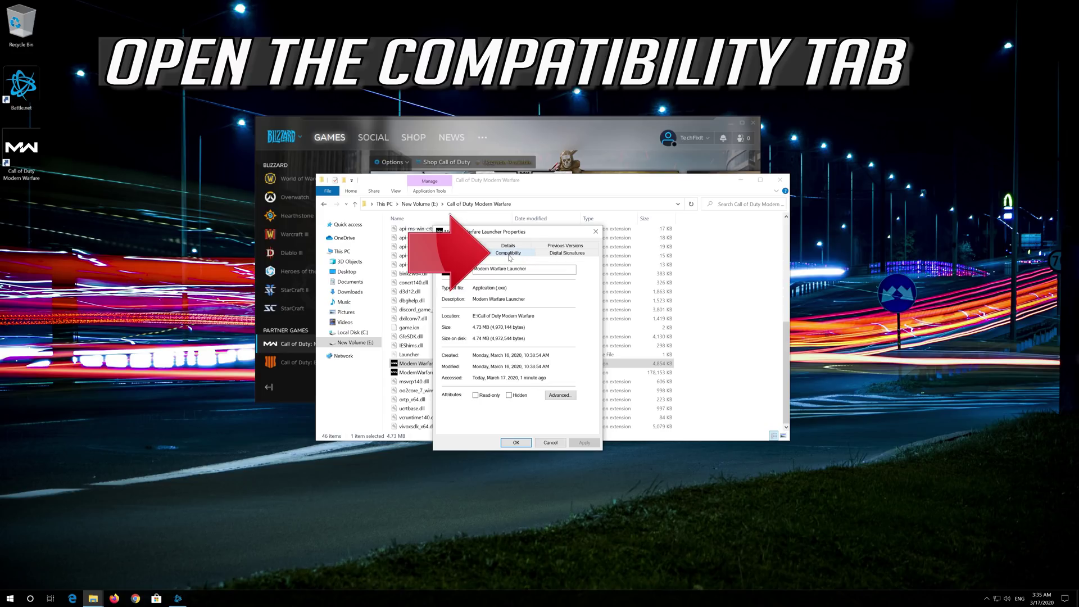
{"action": "left_click", "coordinate": [508, 254]}
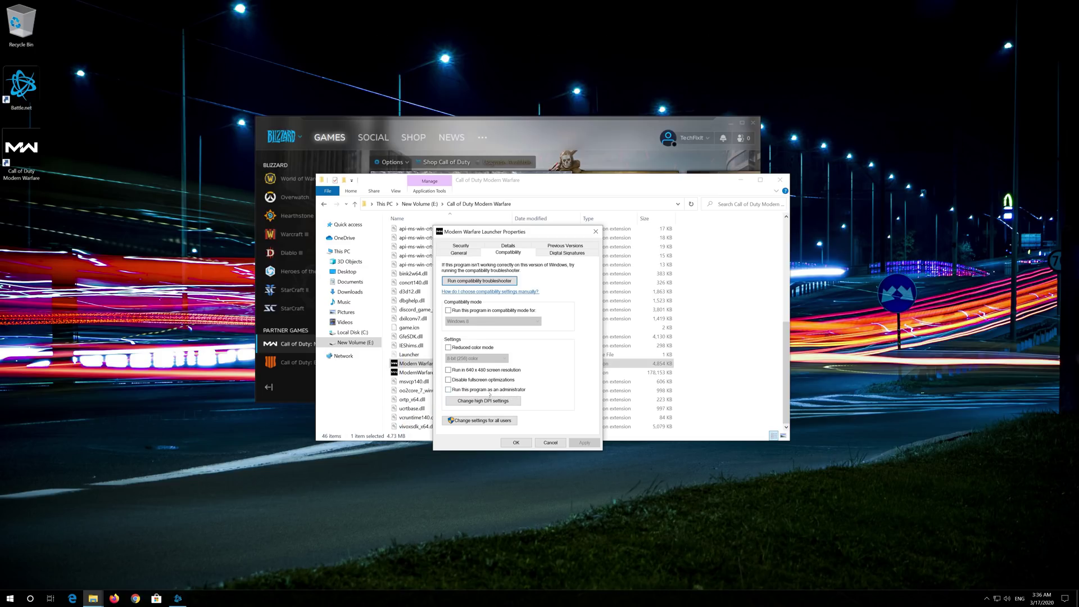
{"action": "left_click", "coordinate": [448, 390]}
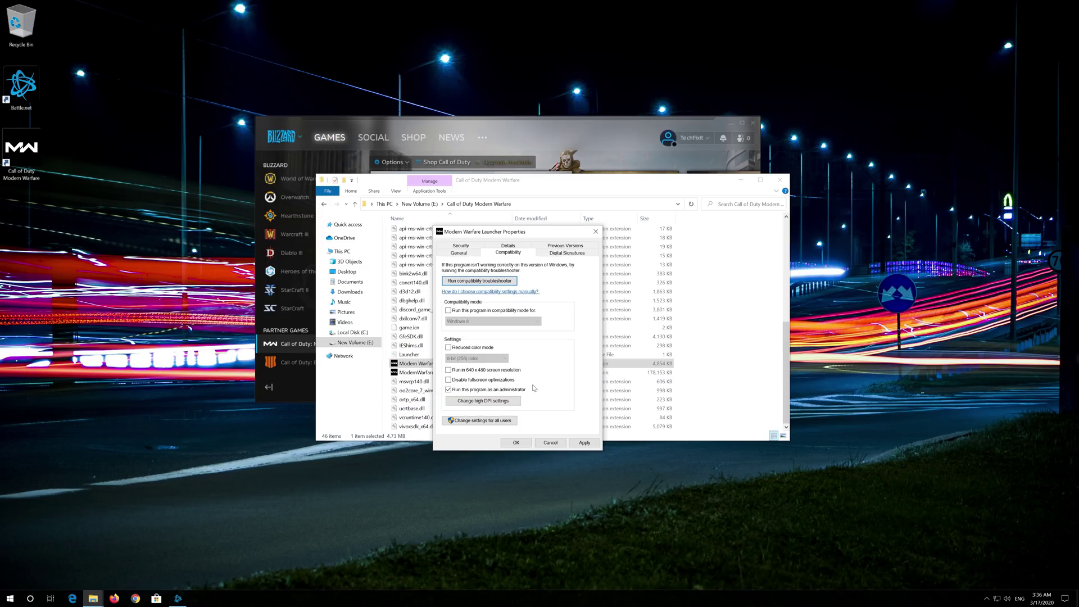
{"action": "left_click", "coordinate": [448, 380]}
{"action": "left_click", "coordinate": [585, 443]}
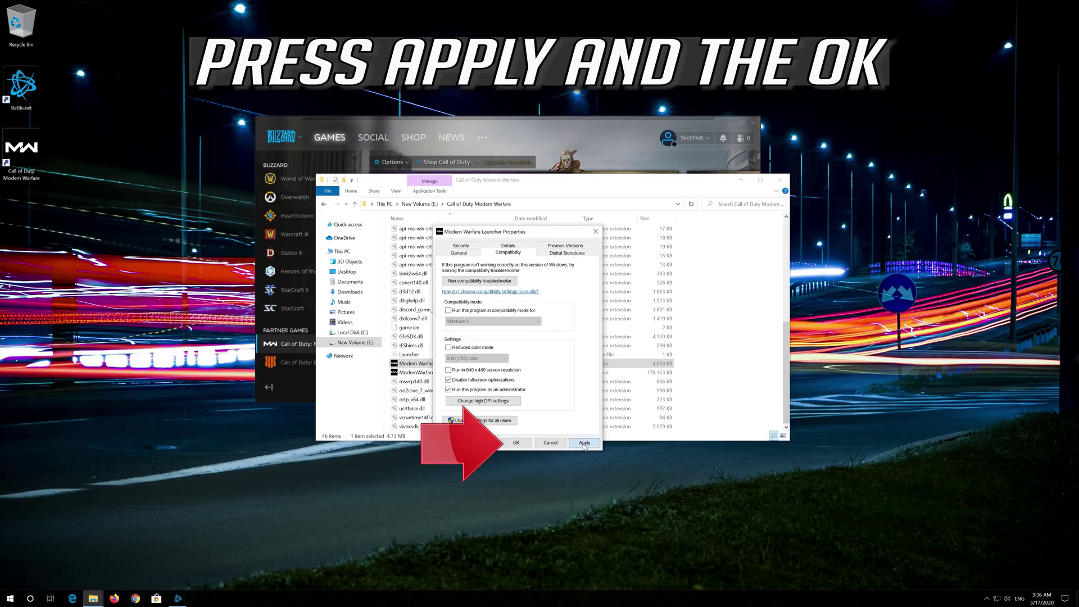
{"action": "left_click", "coordinate": [516, 444]}
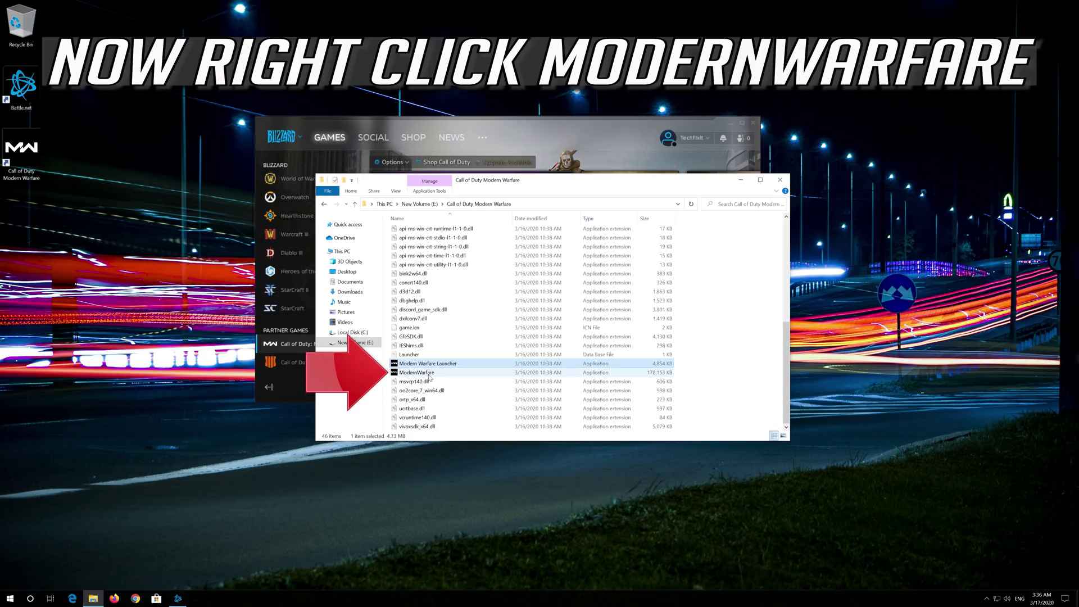
- Set the ModernWarfare application's compatibility properties to disable fullscreen optimizations and run as an administrator
{"action": "left_click", "coordinate": [429, 376]}
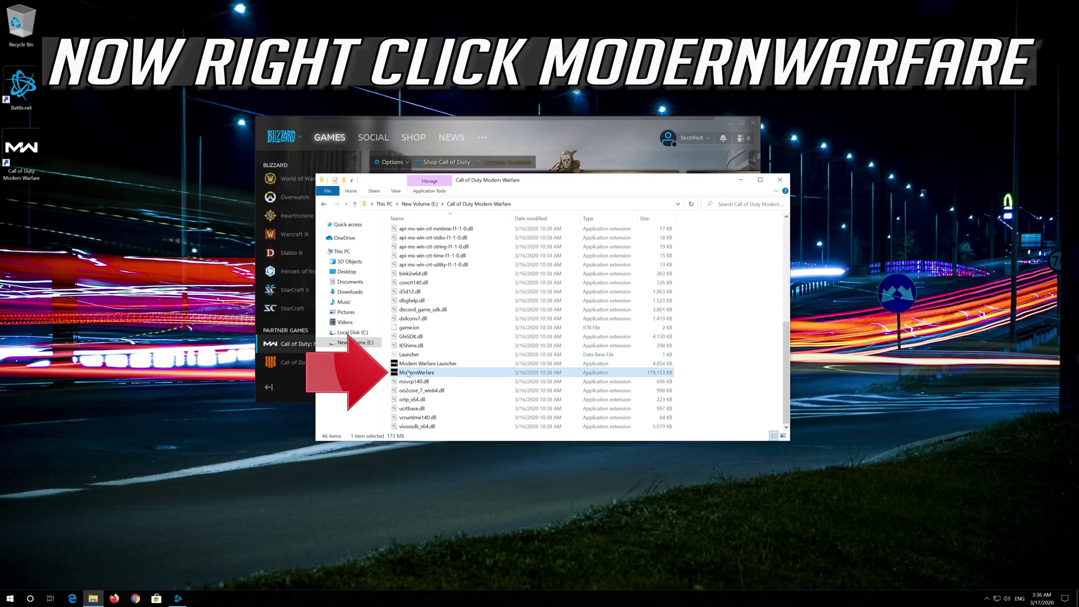
{"action": "right_click", "coordinate": [446, 375]}
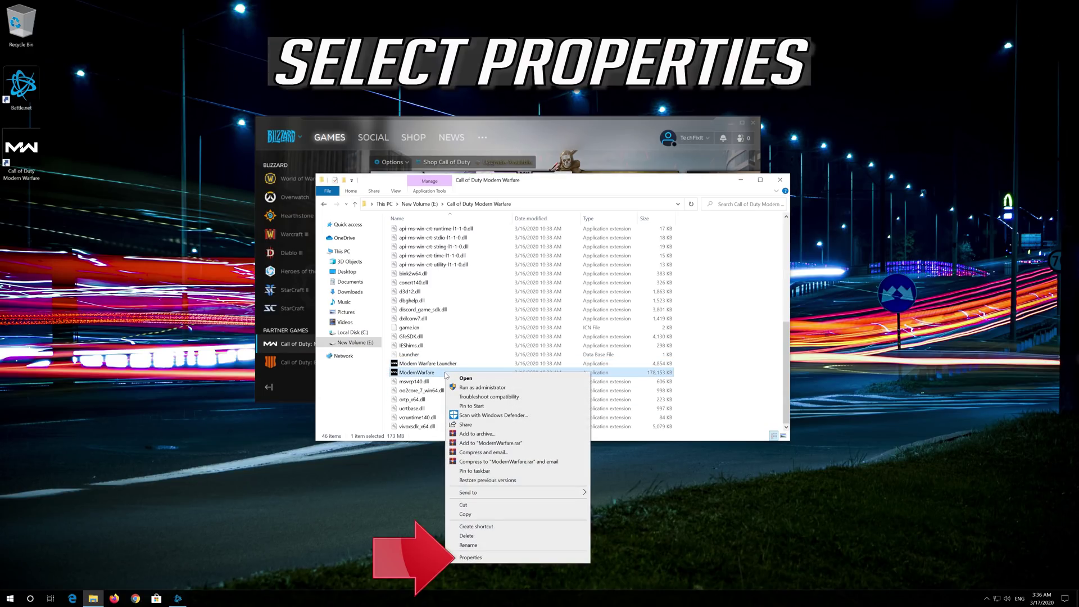
{"action": "left_click", "coordinate": [497, 558]}
{"action": "left_click_drag", "start_coordinate": [516, 369], "coordinate": [497, 217]}
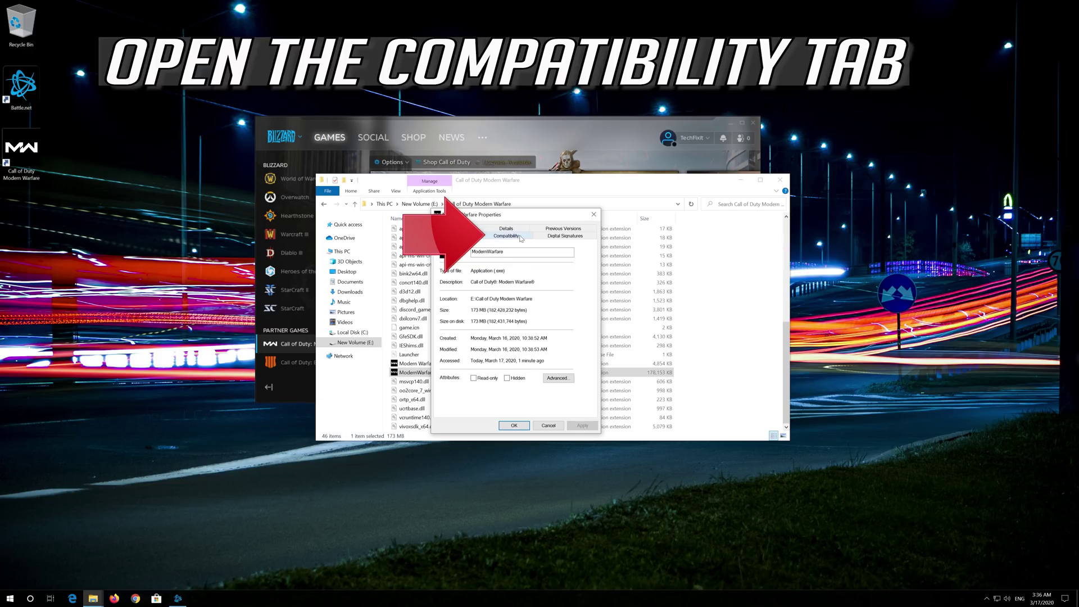
{"action": "left_click", "coordinate": [520, 238]}
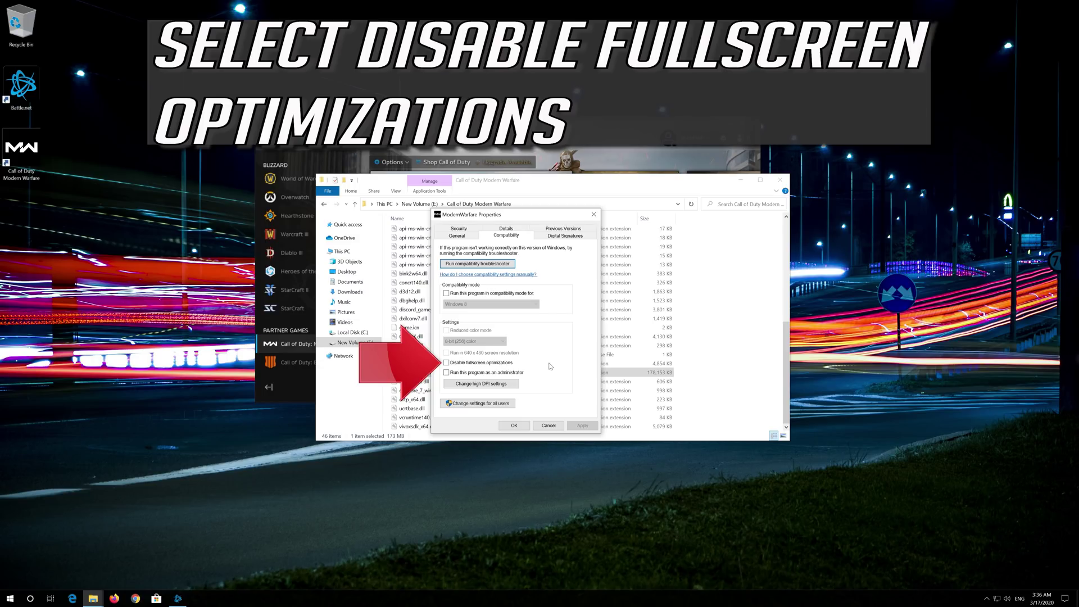
{"action": "left_click", "coordinate": [446, 362]}
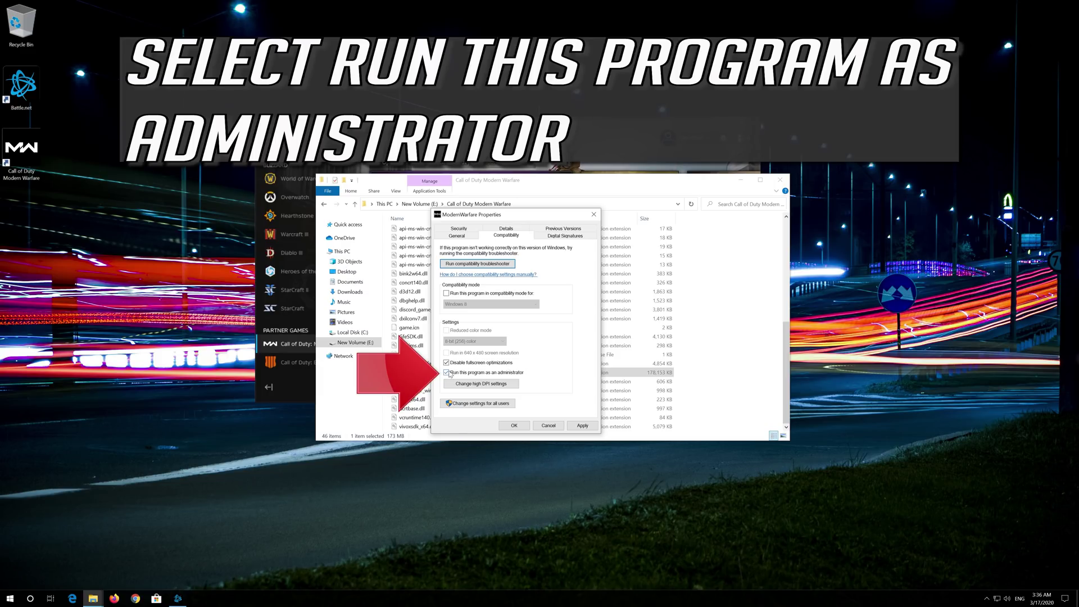
{"action": "left_click", "coordinate": [584, 427]}
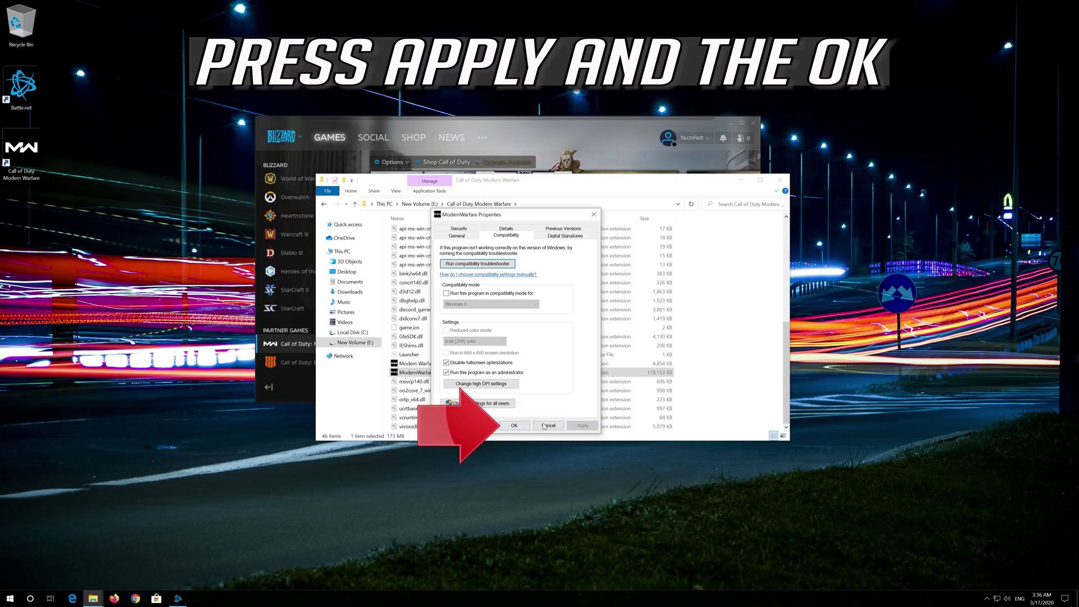
{"action": "left_click", "coordinate": [506, 427]}
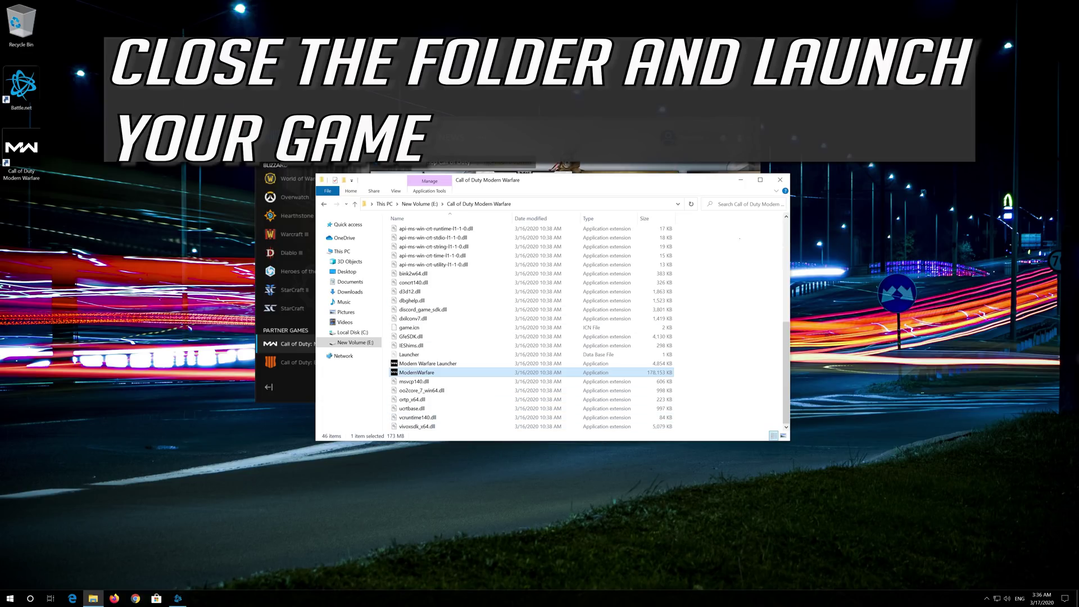
- Close the game folder and launch Call of Duty: MW from Battle.net, allowing it to make changes to the device
{"action": "left_click", "coordinate": [787, 180]}
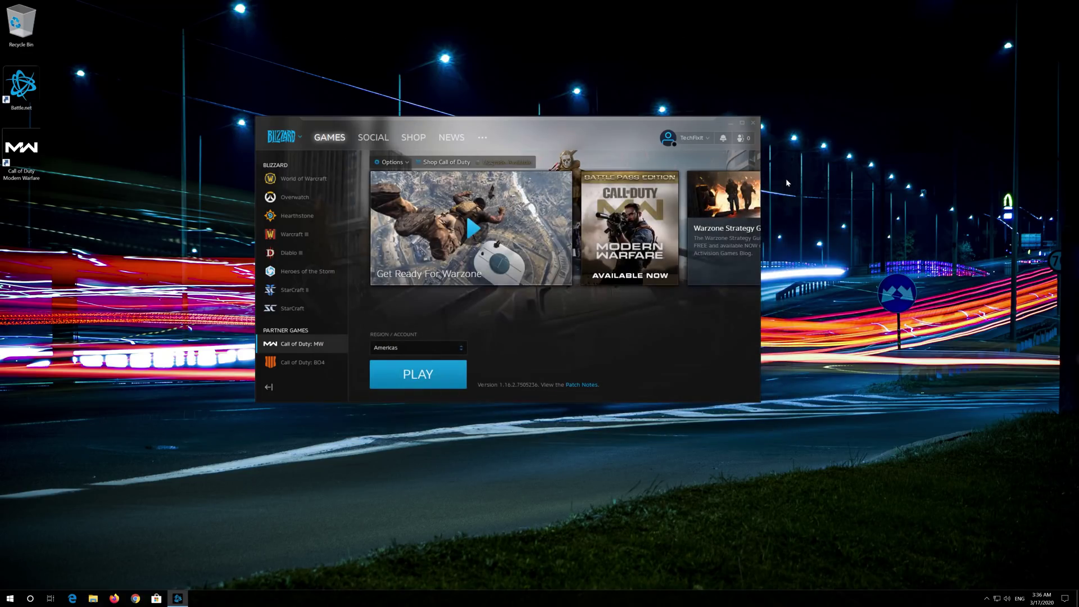
{"action": "left_click", "coordinate": [425, 379]}
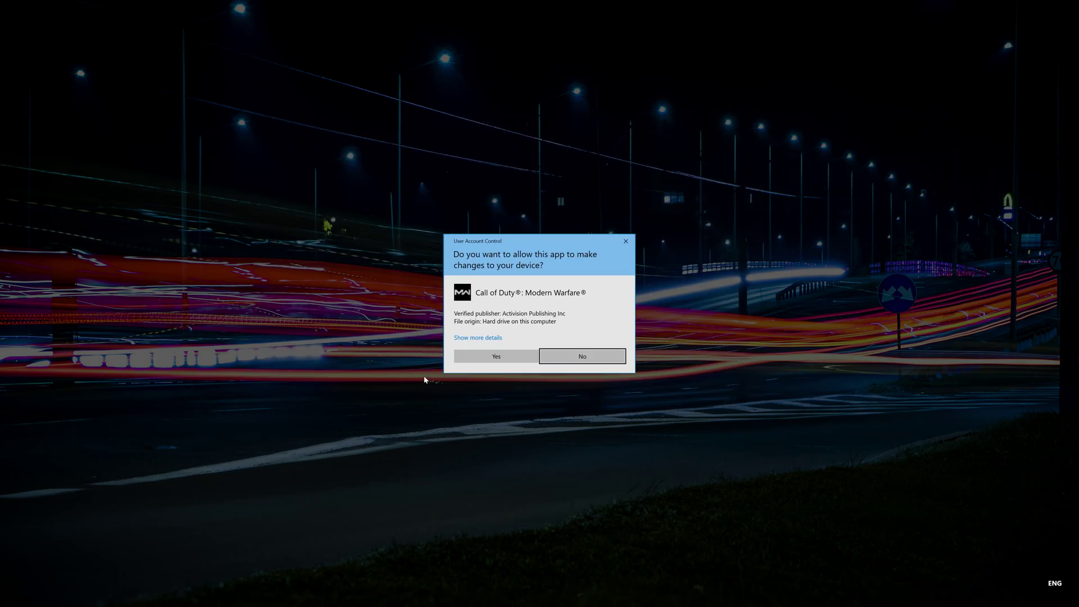
{"action": "left_click", "coordinate": [499, 359]}
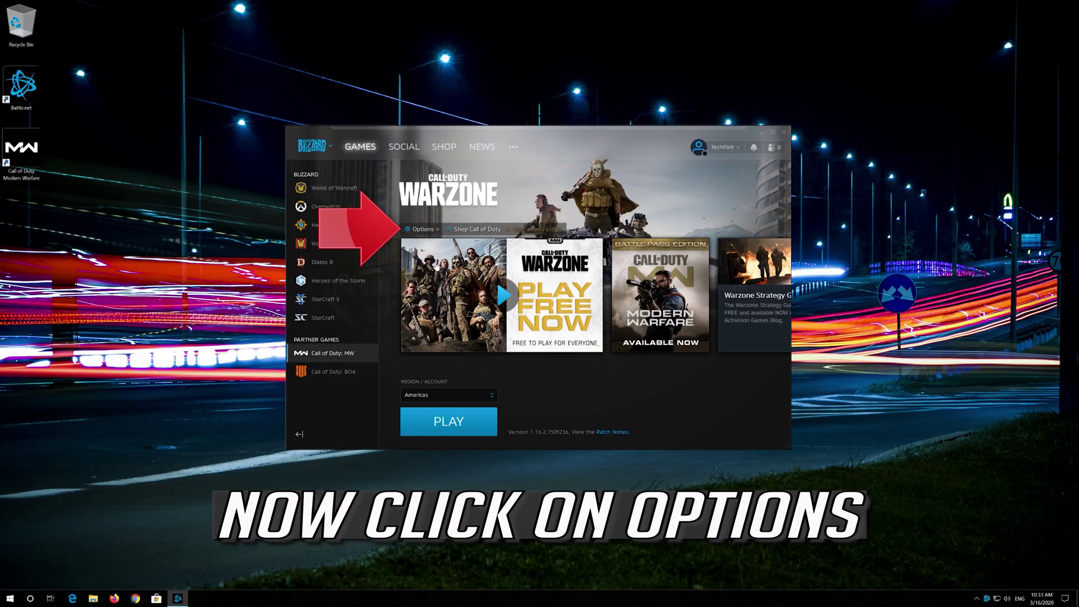
- Show Call of Duty: MW in Explorer from Battle.net's game options and open the Call of Duty Modern Warfare folder
{"action": "left_click", "coordinate": [418, 230]}
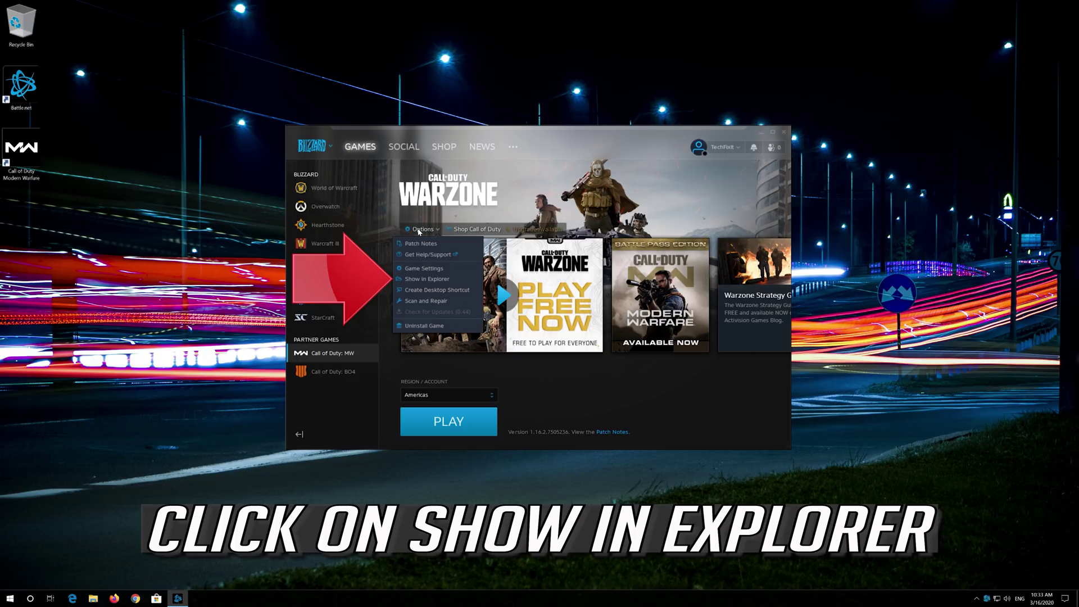
{"action": "left_click", "coordinate": [442, 280]}
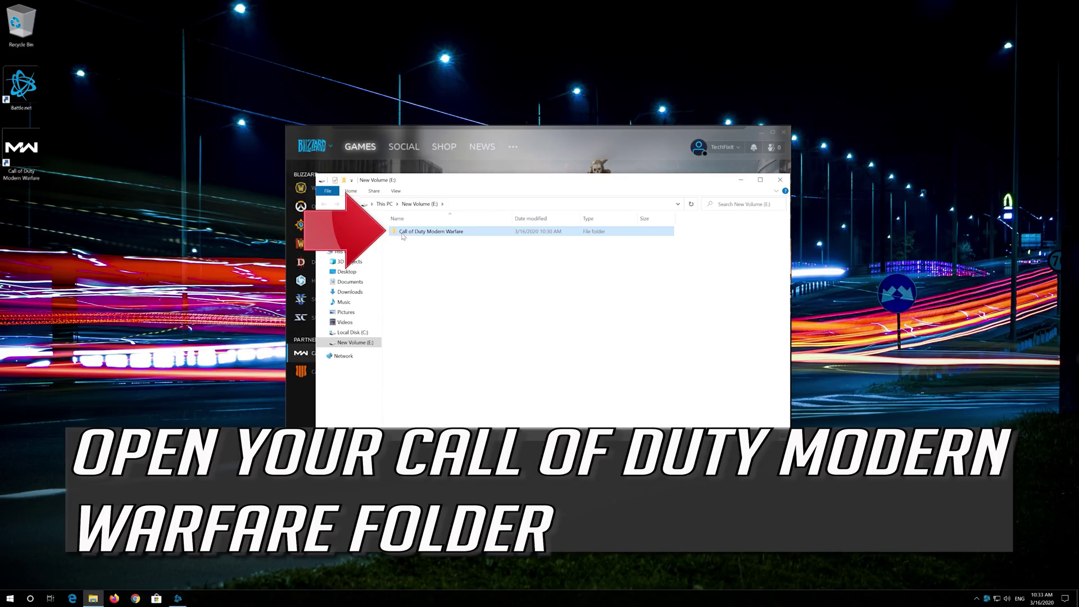
{"action": "double_click", "coordinate": [444, 232]}
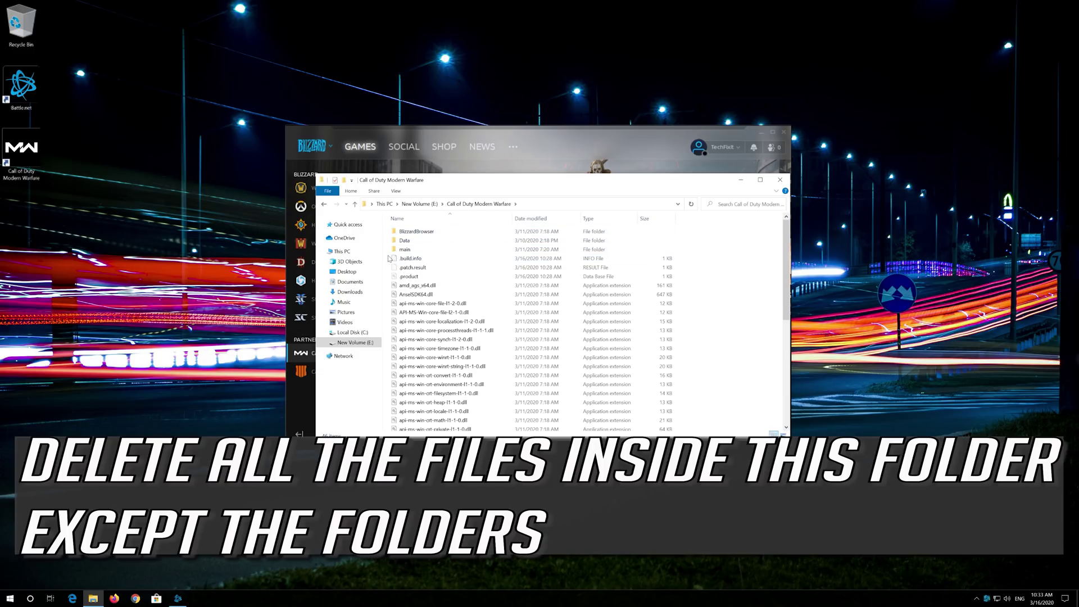
- Delete all the loose files in the Call of Duty Modern Warfare folder, keeping the subfolders, and close the folder
{"action": "left_click_drag", "start_coordinate": [388, 259], "coordinate": [543, 599]}
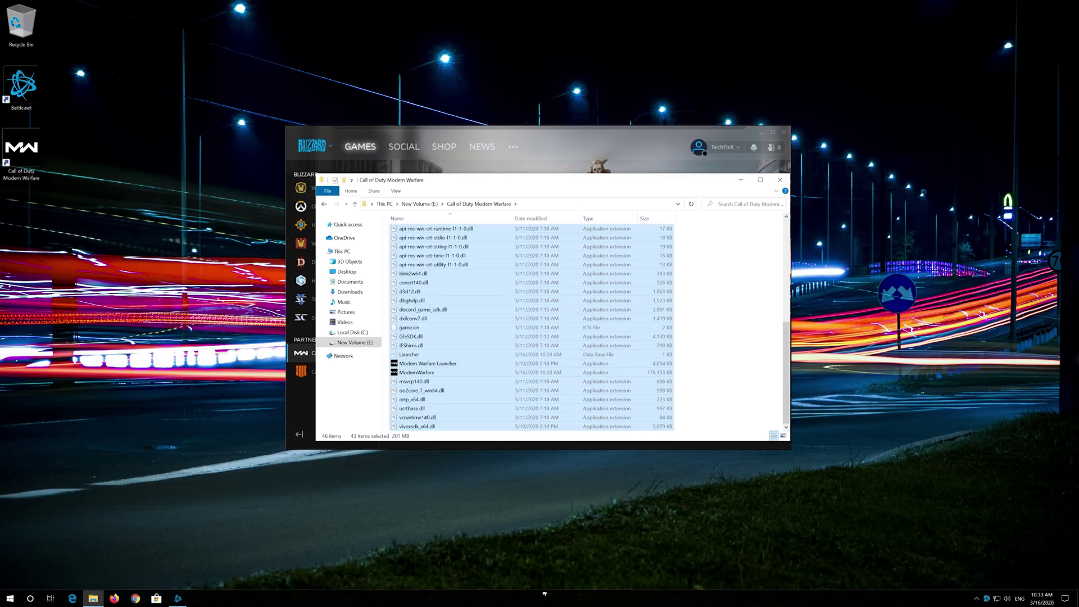
{"action": "right_click", "coordinate": [534, 298]}
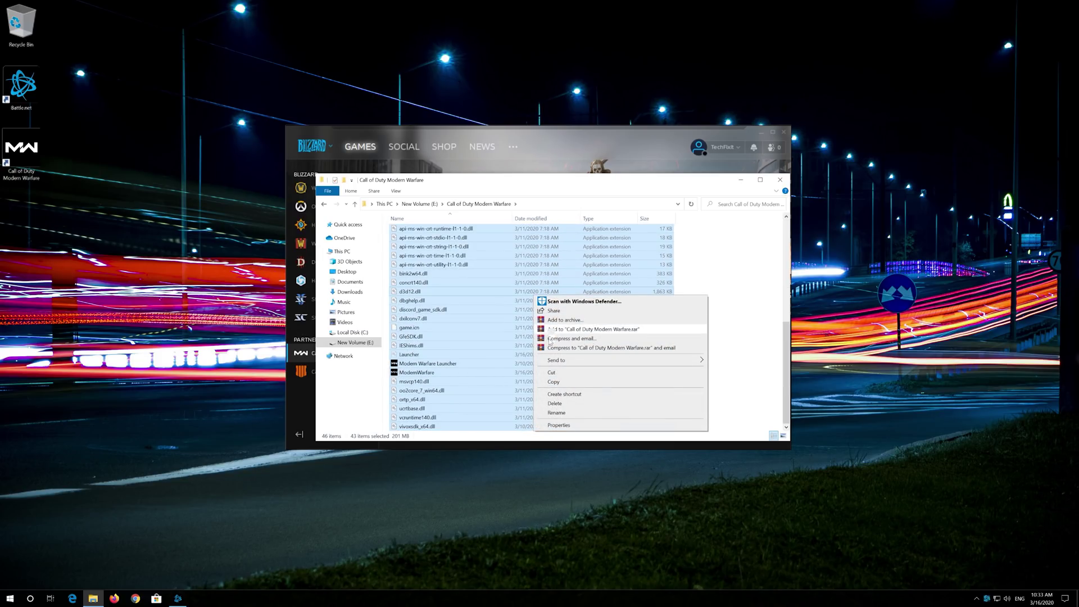
{"action": "left_click", "coordinate": [581, 404]}
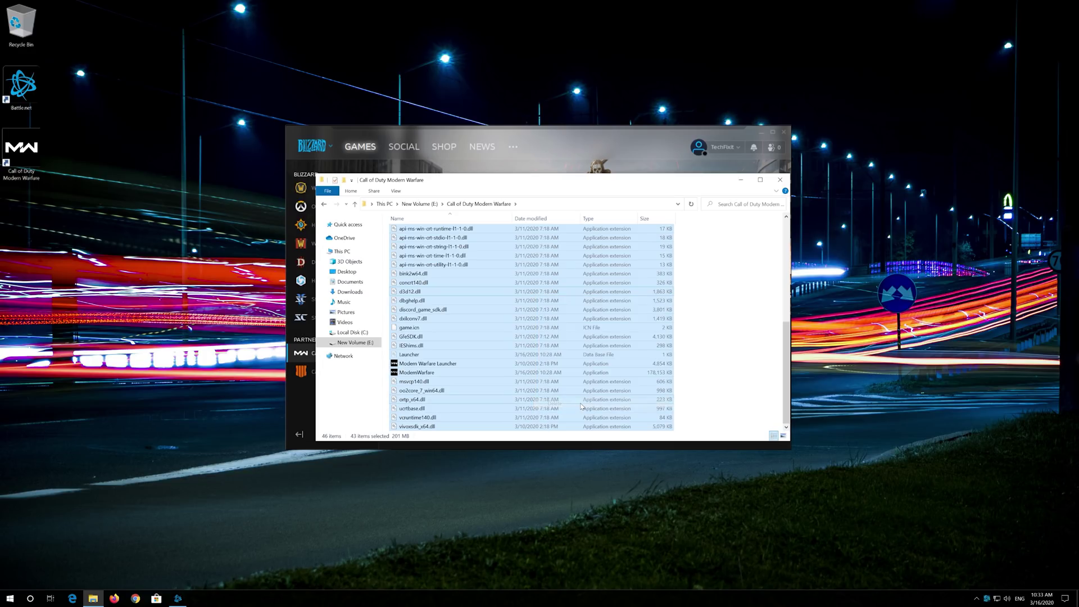
{"action": "left_click", "coordinate": [780, 180]}
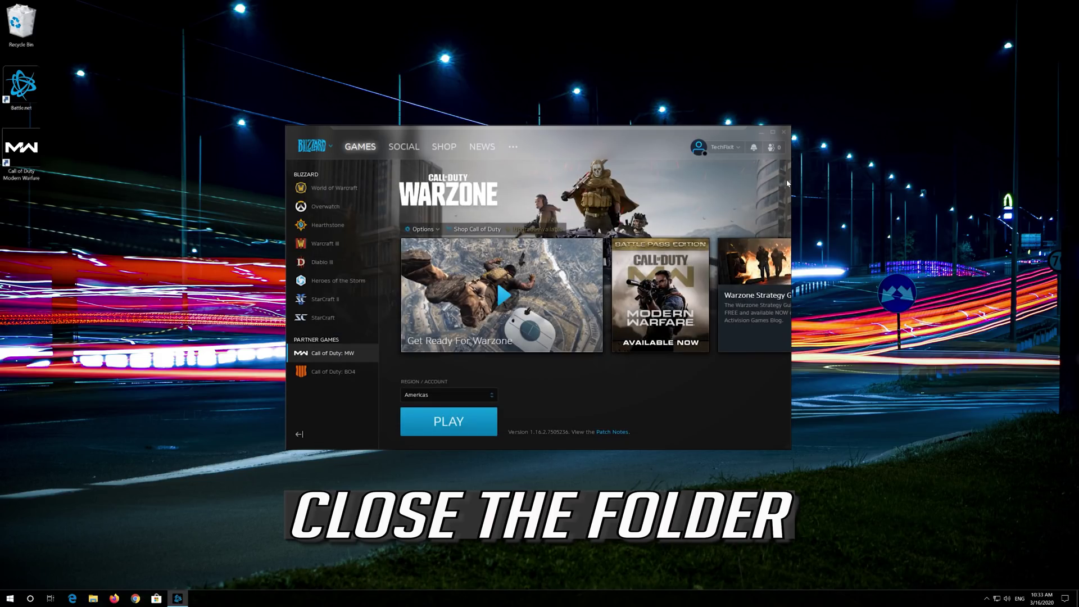
- Scan and repair the Call of Duty: MW installation, allowing Blizzard Update Agent to make changes, and launch the game
{"action": "left_click", "coordinate": [421, 230]}
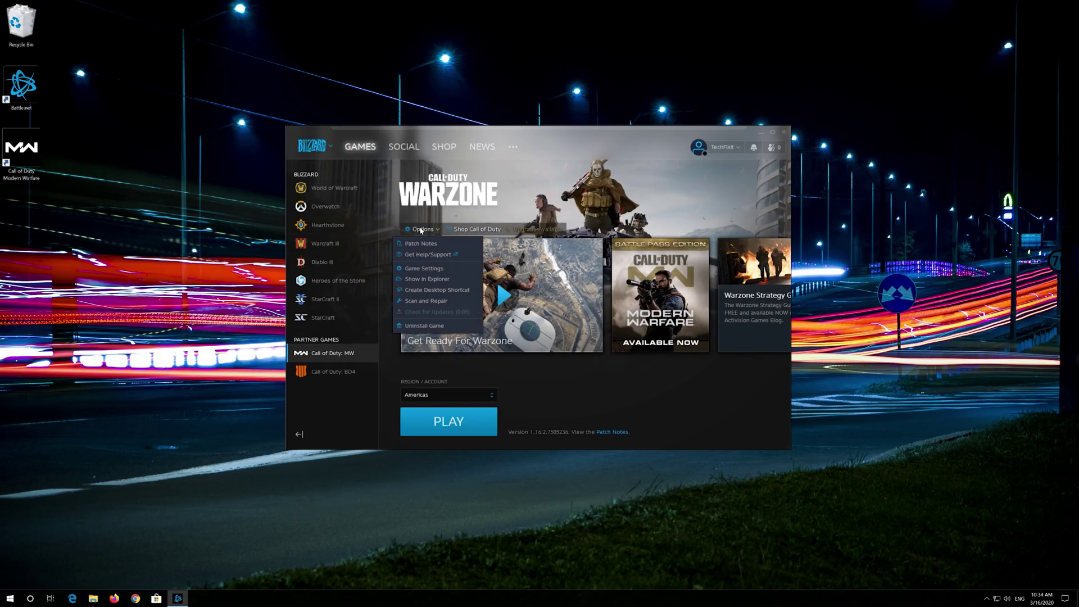
{"action": "left_click", "coordinate": [449, 302]}
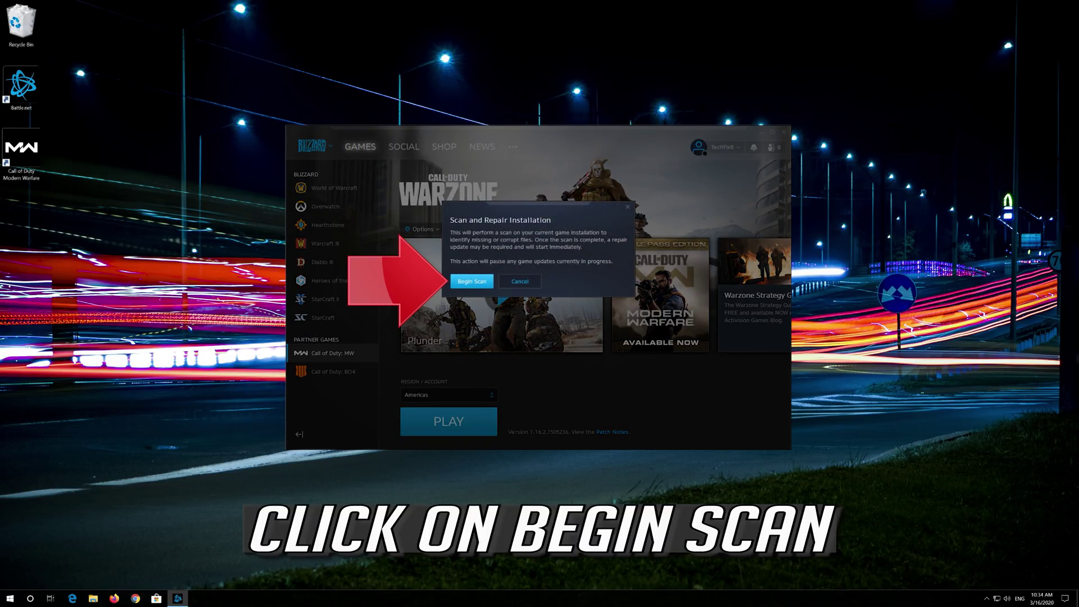
{"action": "left_click", "coordinate": [473, 281]}
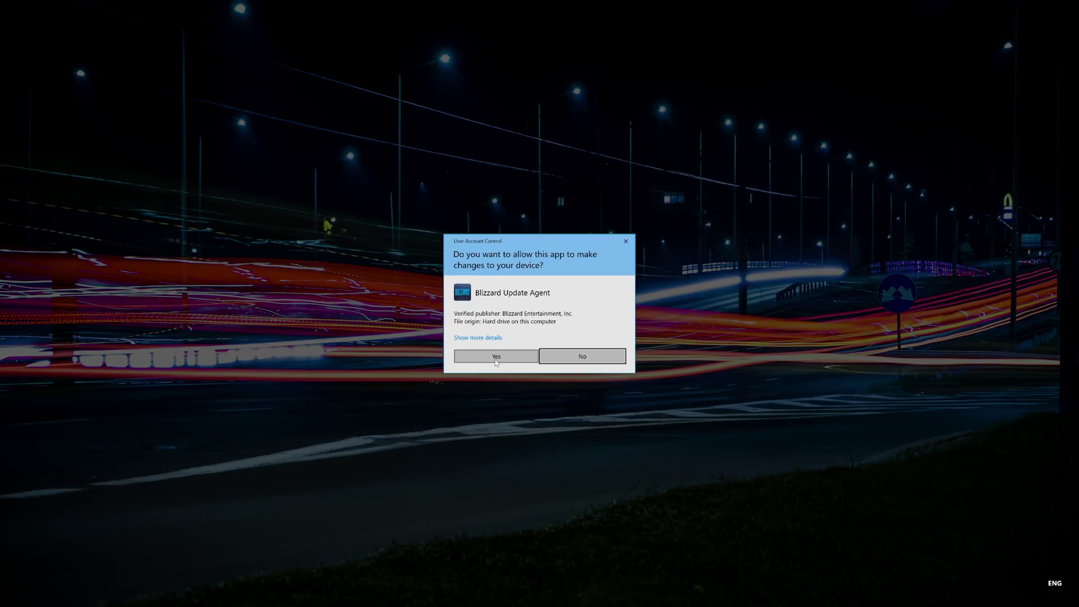
{"action": "left_click", "coordinate": [495, 359]}
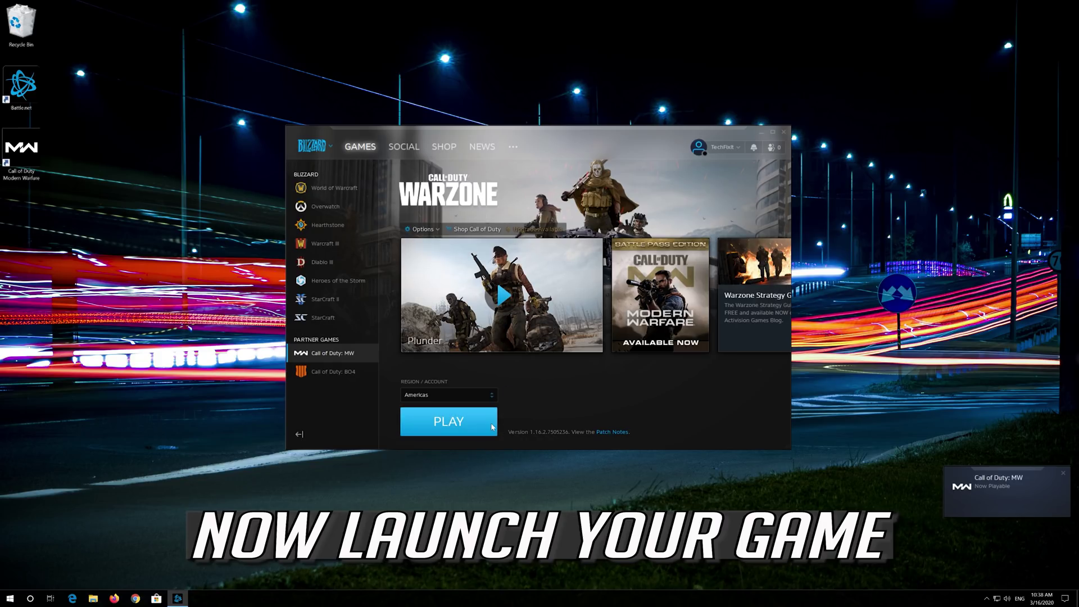
{"action": "left_click", "coordinate": [477, 425]}
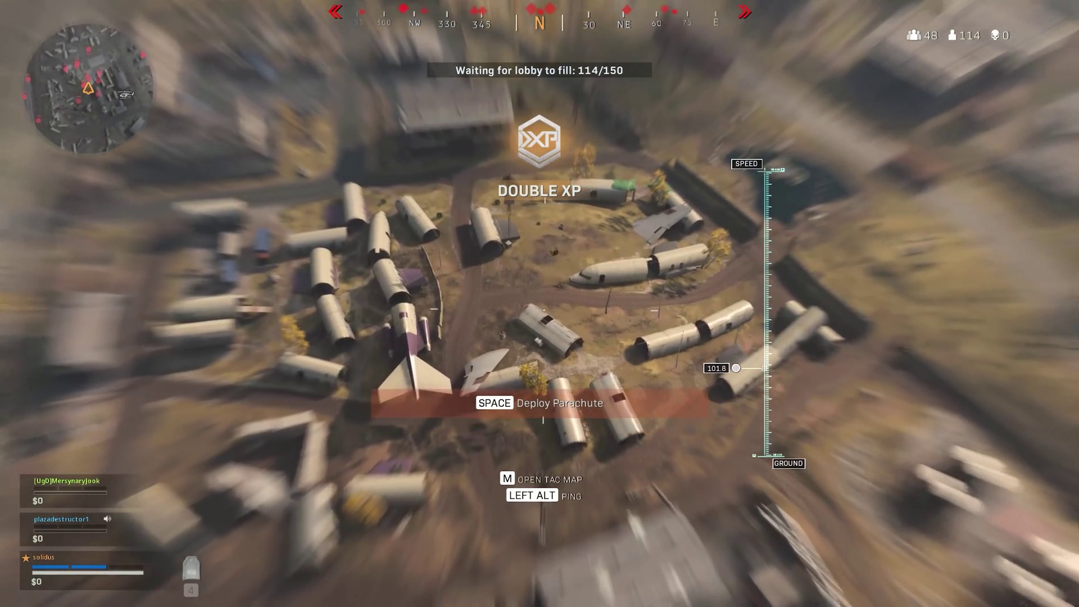
{"action": "key", "text": "space"}
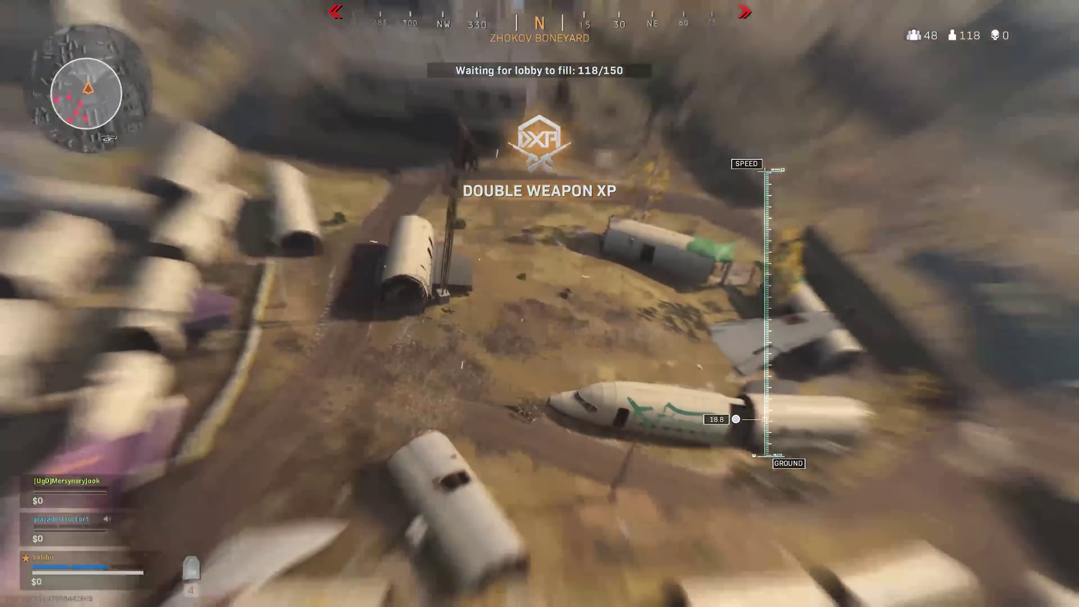
{"action": "key", "text": "a"}
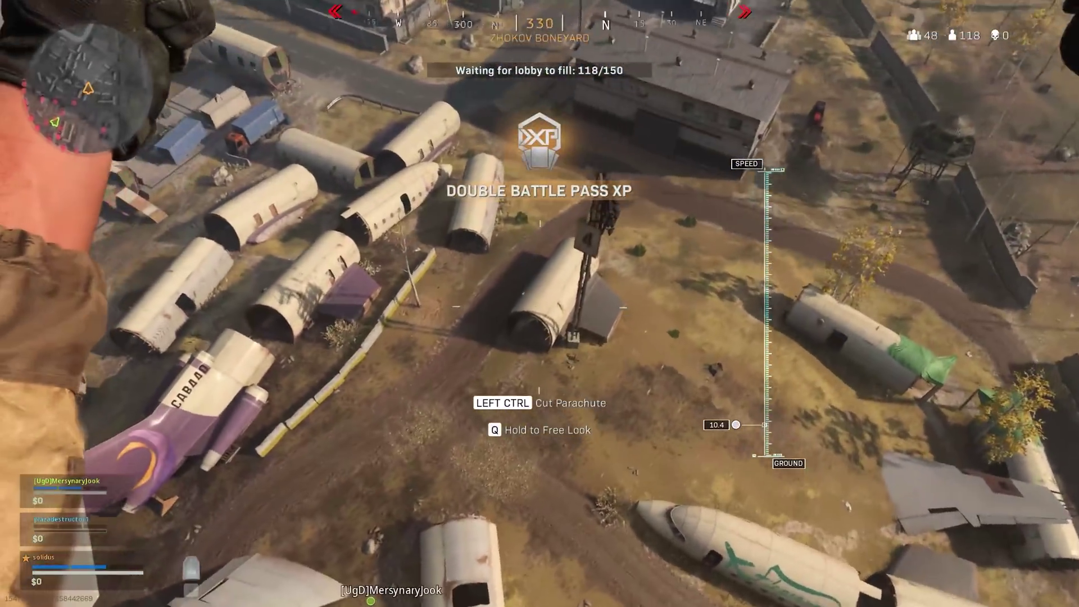
{"action": "key", "text": "a"}
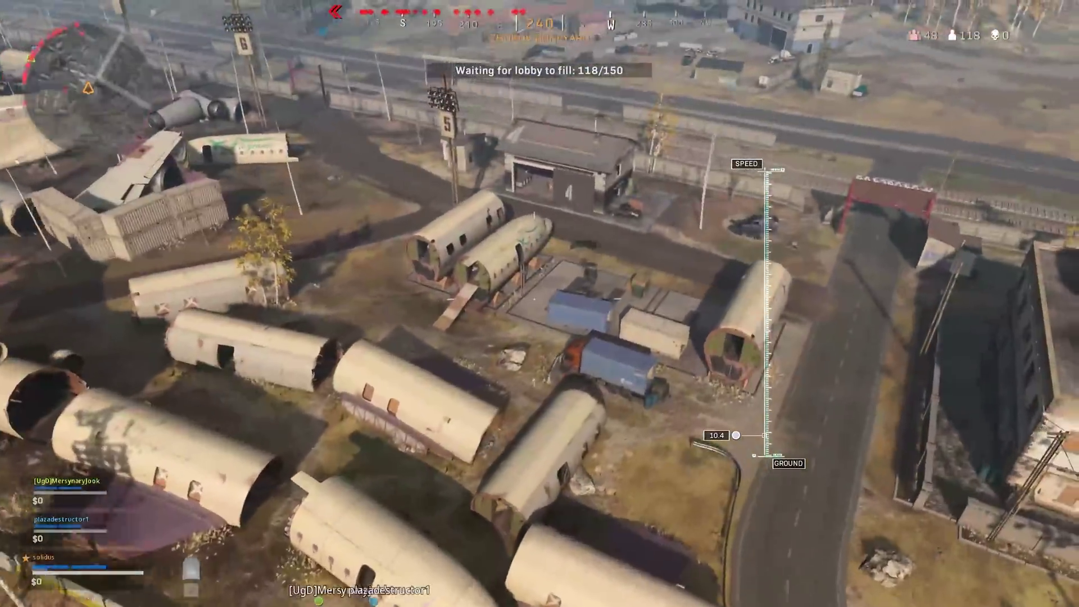
{"action": "key", "text": "ctrl"}
{"action": "key", "text": "space"}
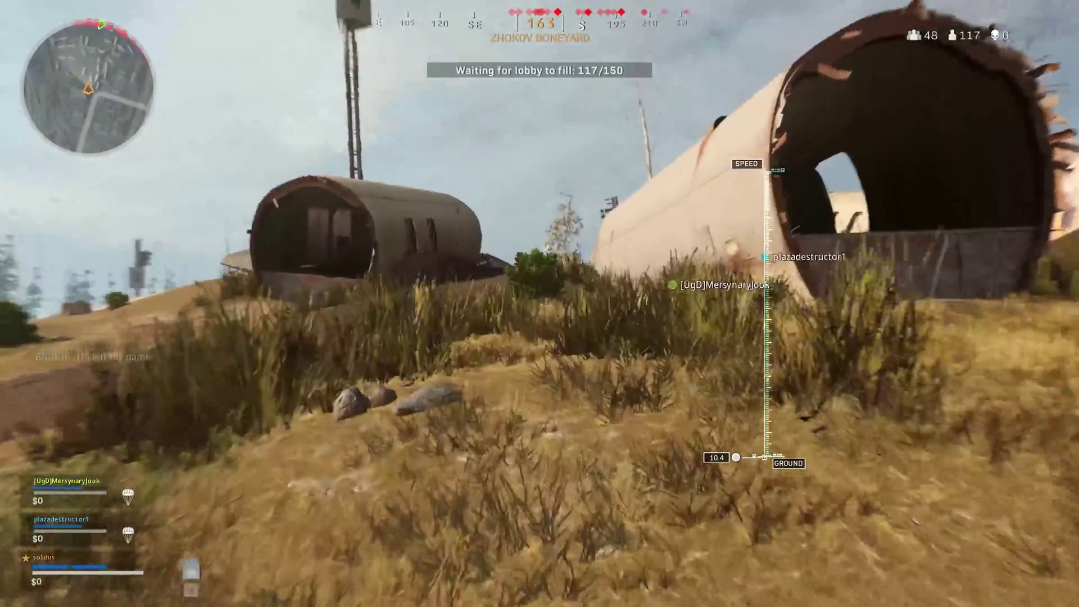
{"action": "key", "text": "w"}
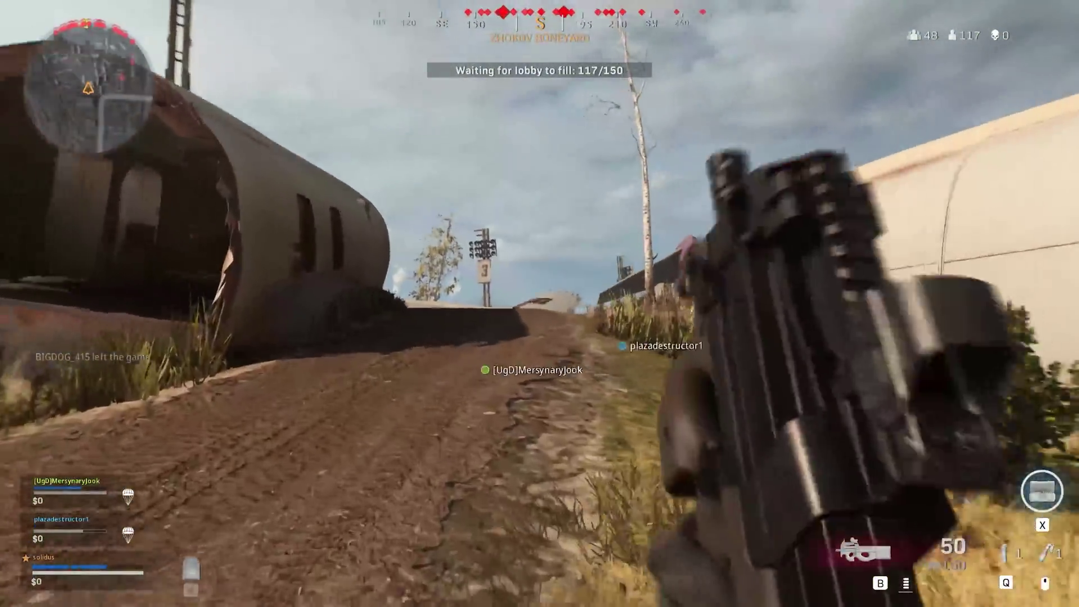
{"action": "key", "text": "w"}
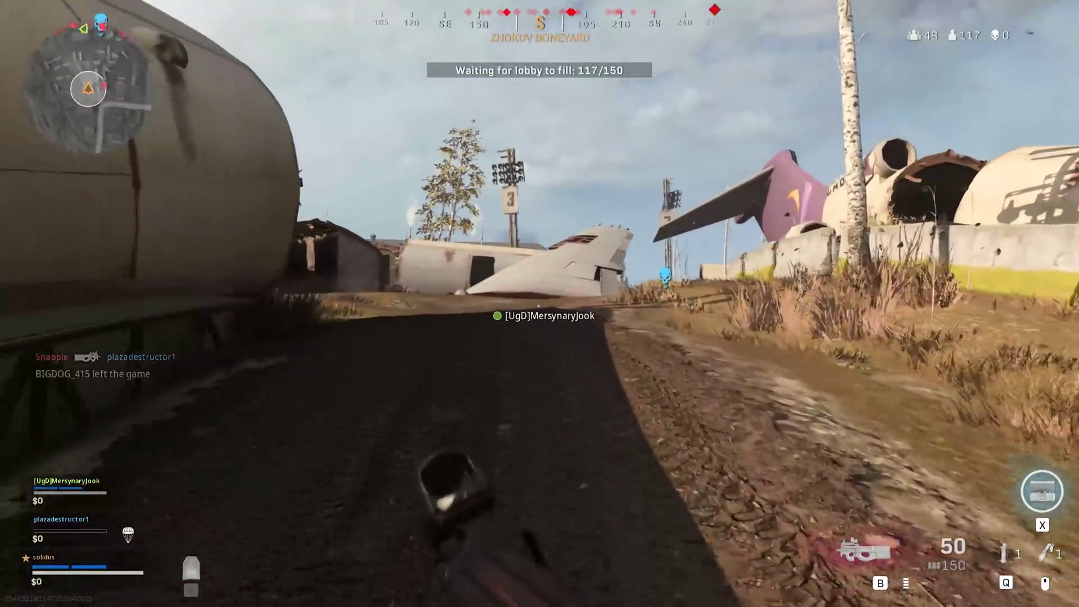
{"action": "key", "text": "w"}
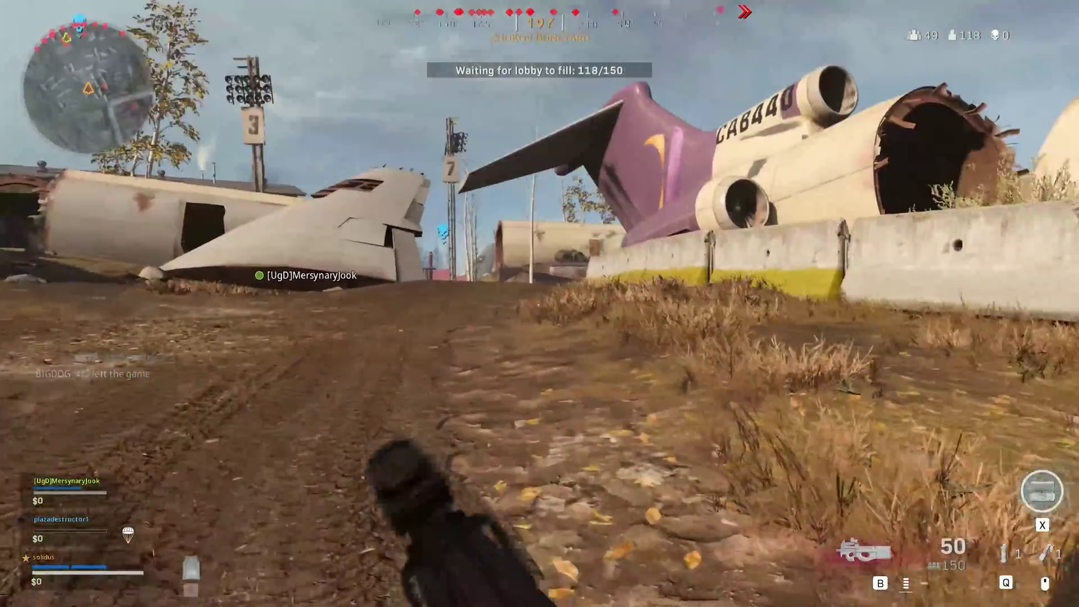
{"action": "key", "text": "w"}
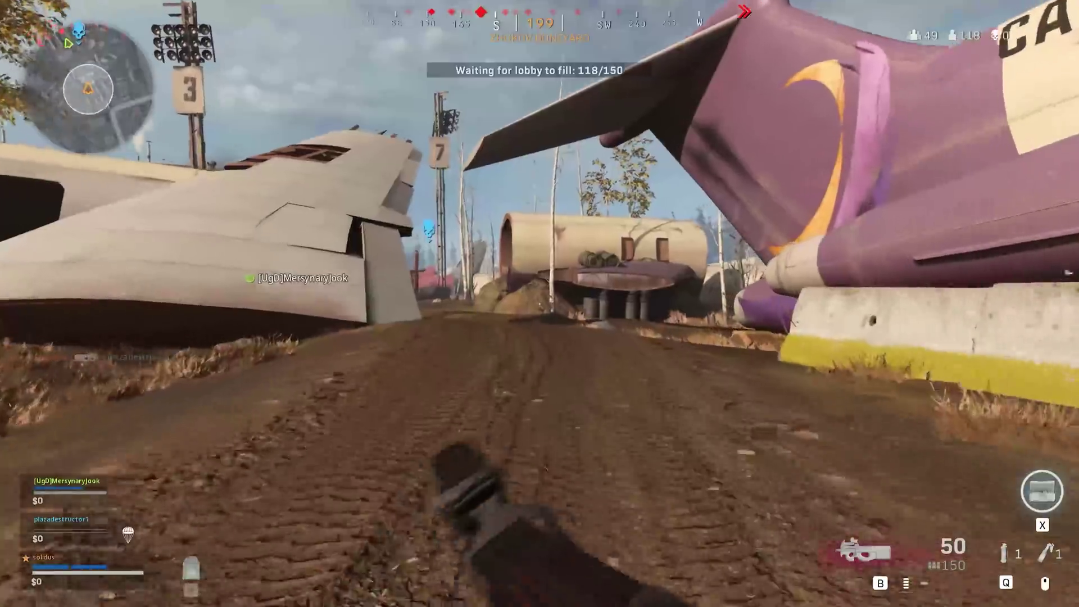
{"action": "key", "text": "w"}
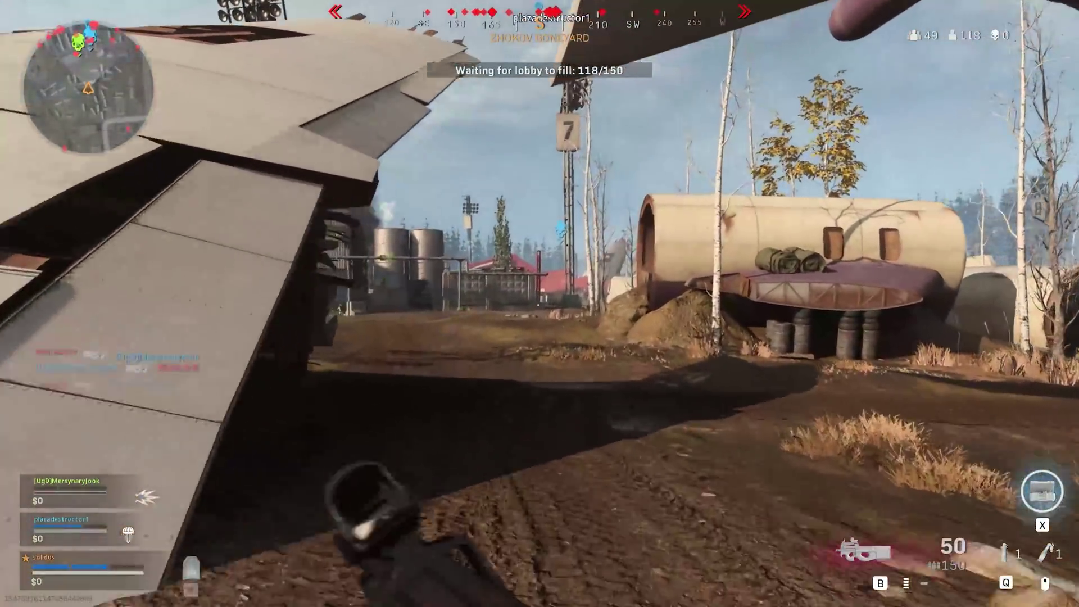
{"action": "key", "text": "w"}
{"action": "key", "text": "w"}
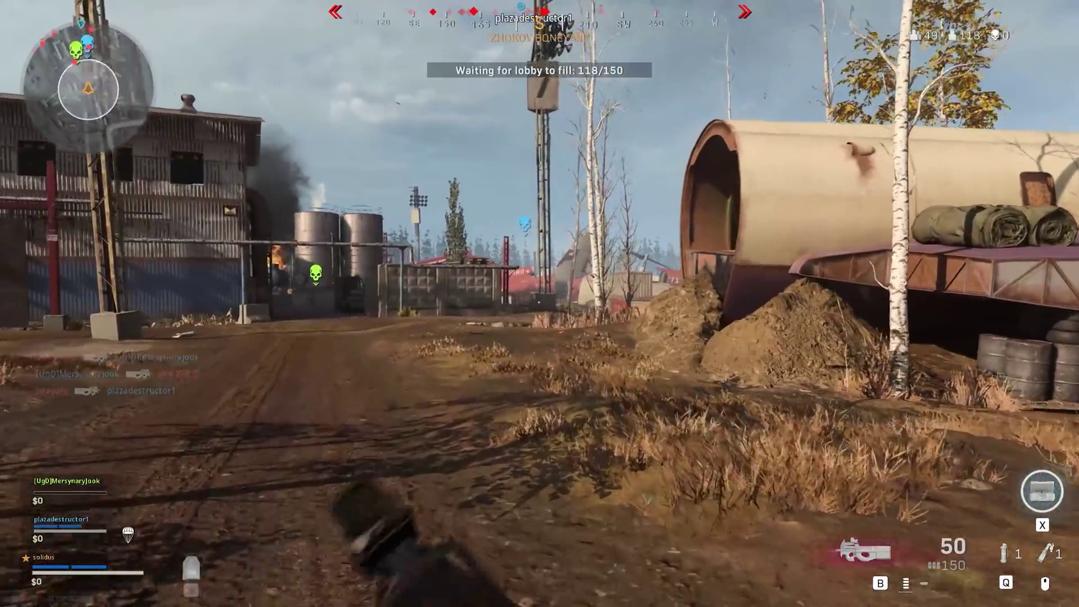
{"action": "key", "text": "w"}
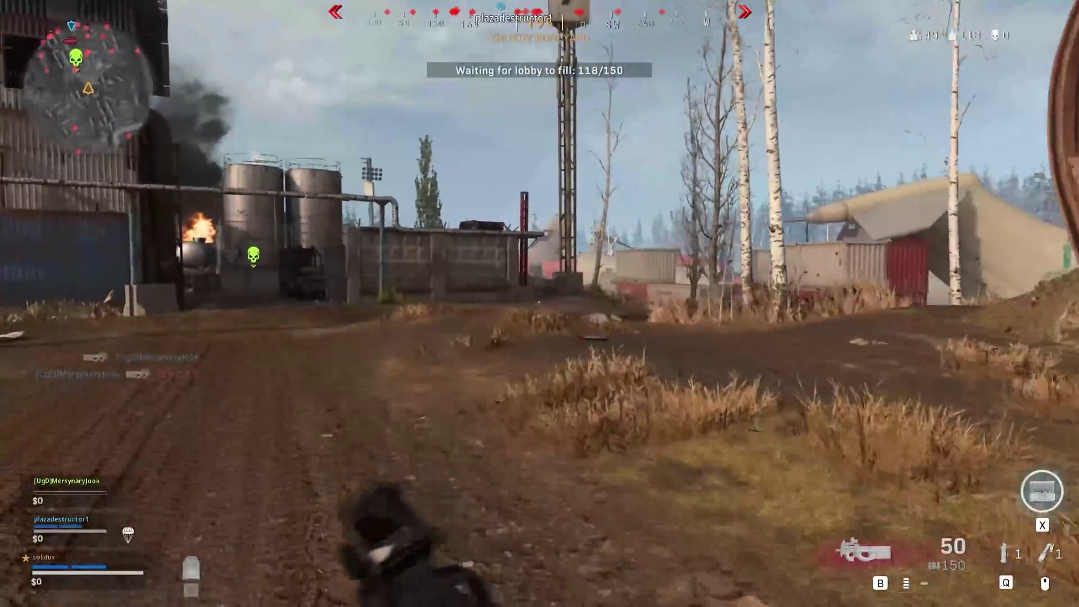
{"action": "key", "text": "w"}
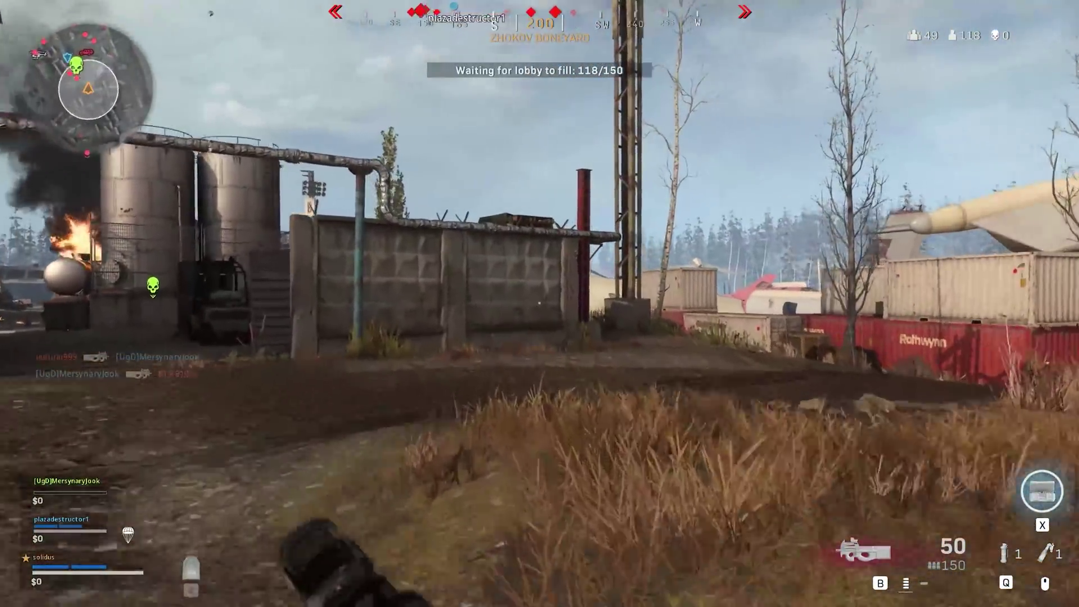
{"action": "key", "text": "w"}
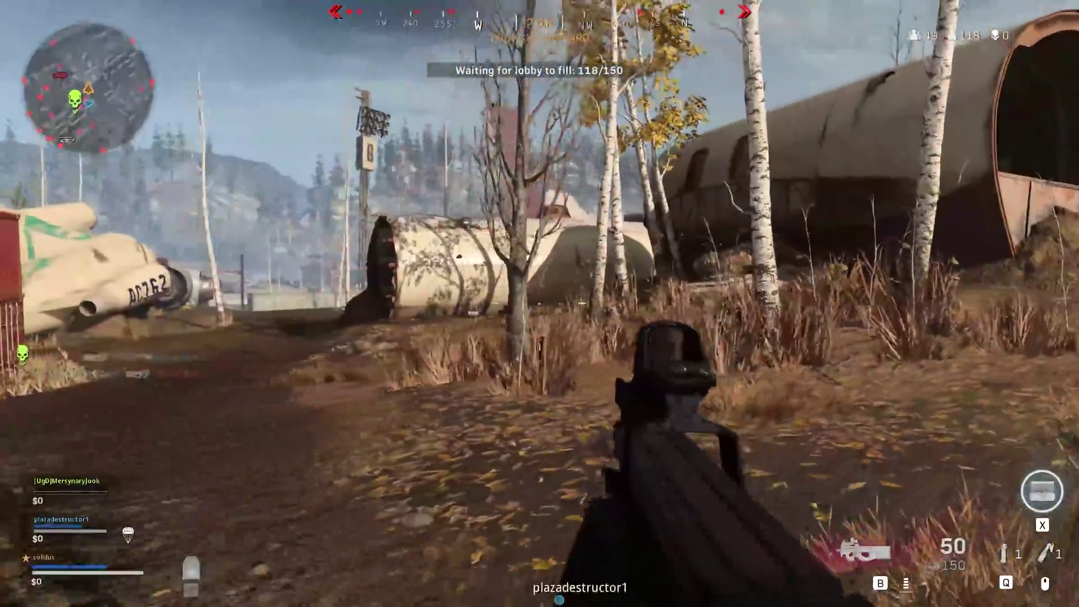
{"action": "key", "text": "w"}
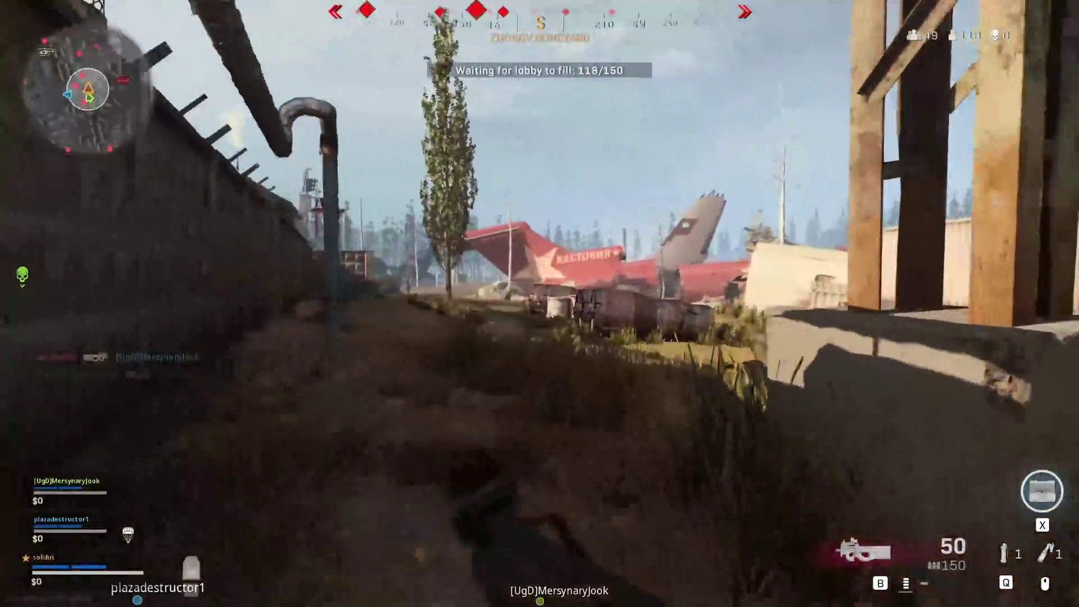